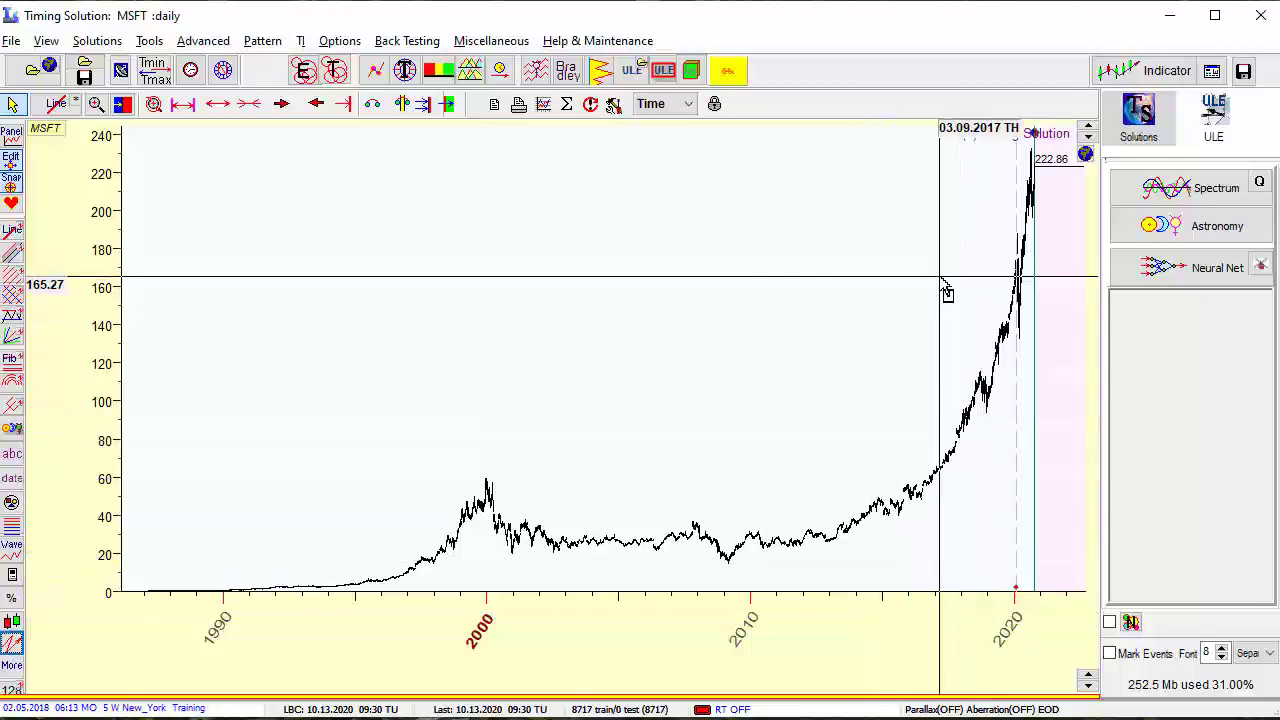
# Zoom the MSFT chart to the period from March 2017 onward and calculate a Turbo Cycles model for it
pyautogui.moveTo(943, 289); pyautogui.dragTo(1066, 363)
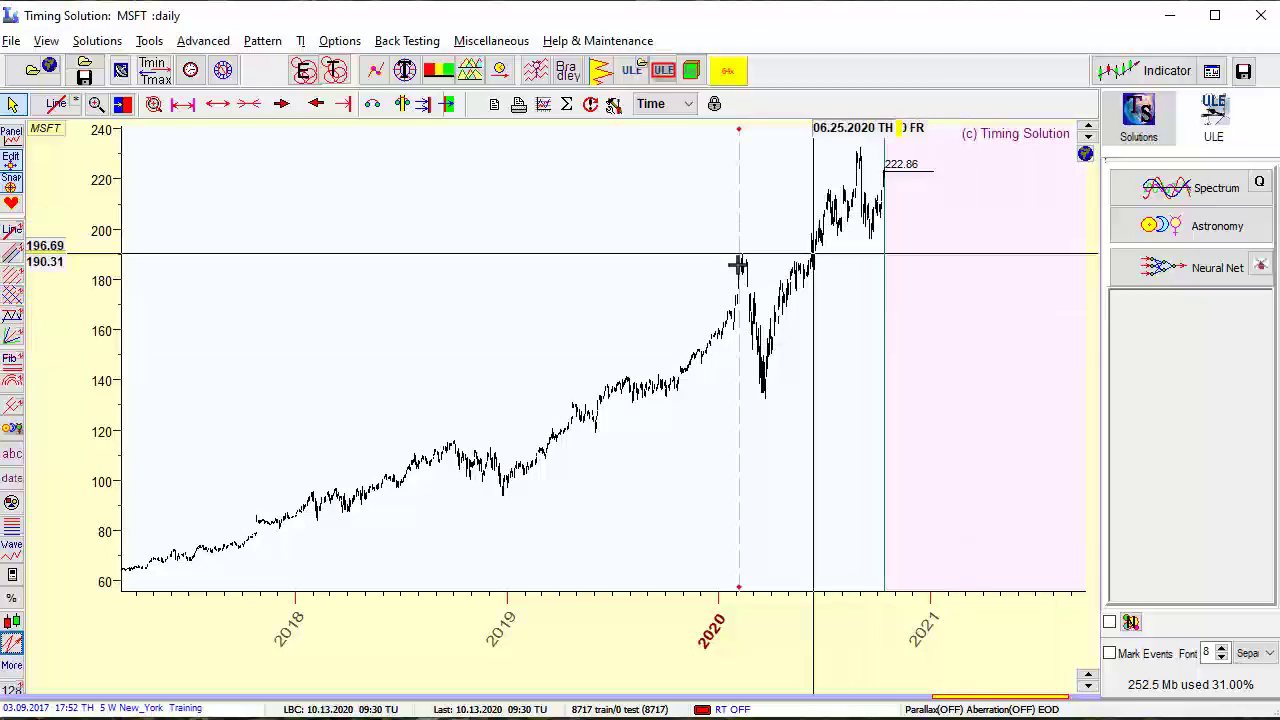
pyautogui.click(336, 75)
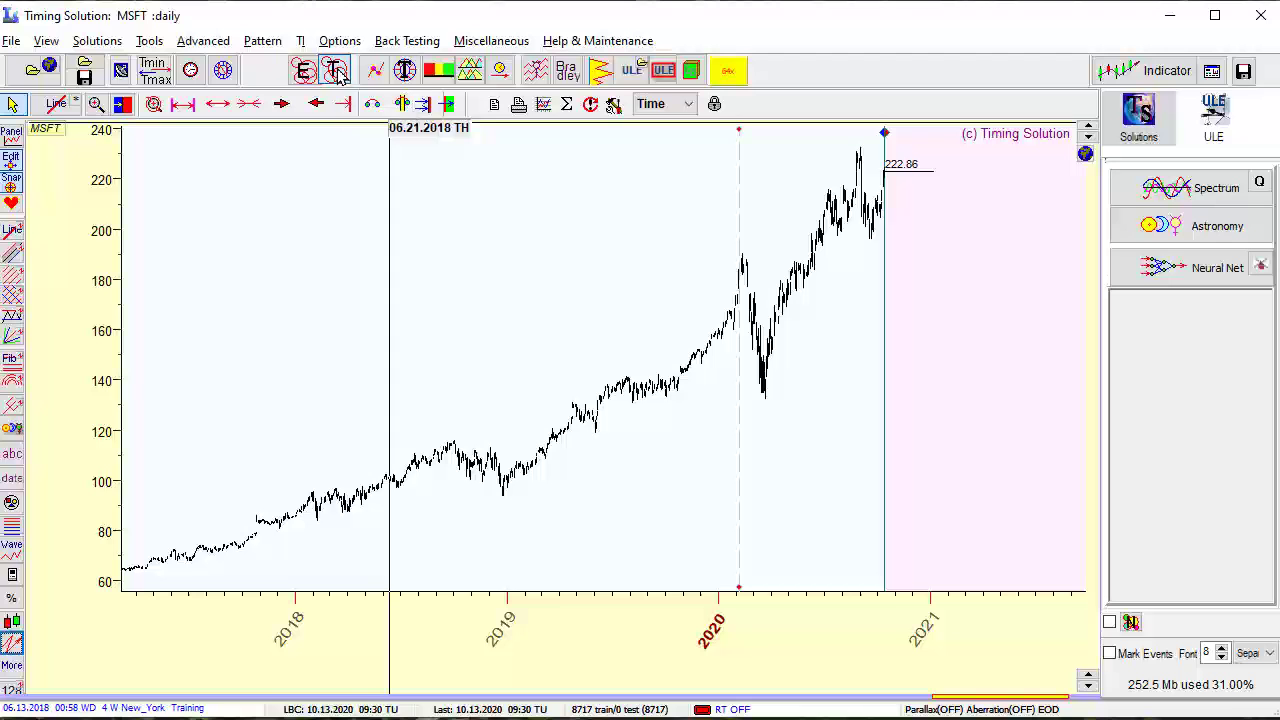
pyautogui.moveTo(147, 2); pyautogui.dragTo(875, 148)
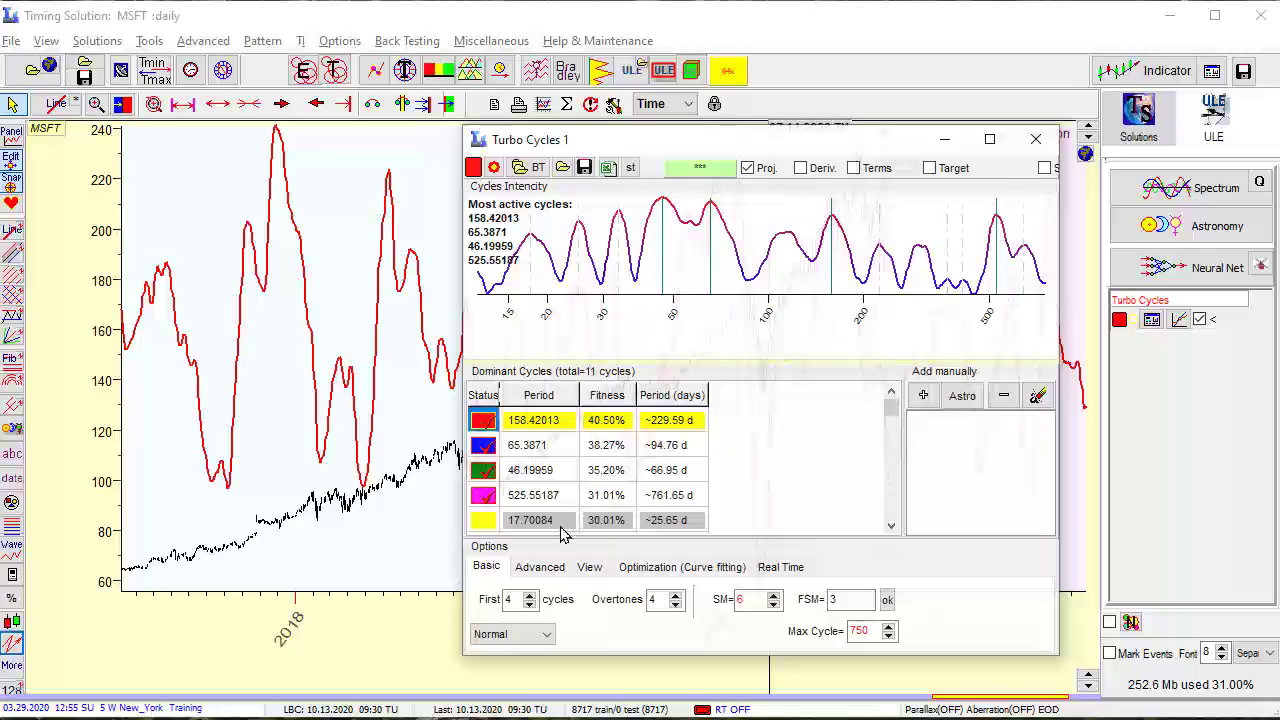
pyautogui.moveTo(720, 158); pyautogui.dragTo(217, 156)
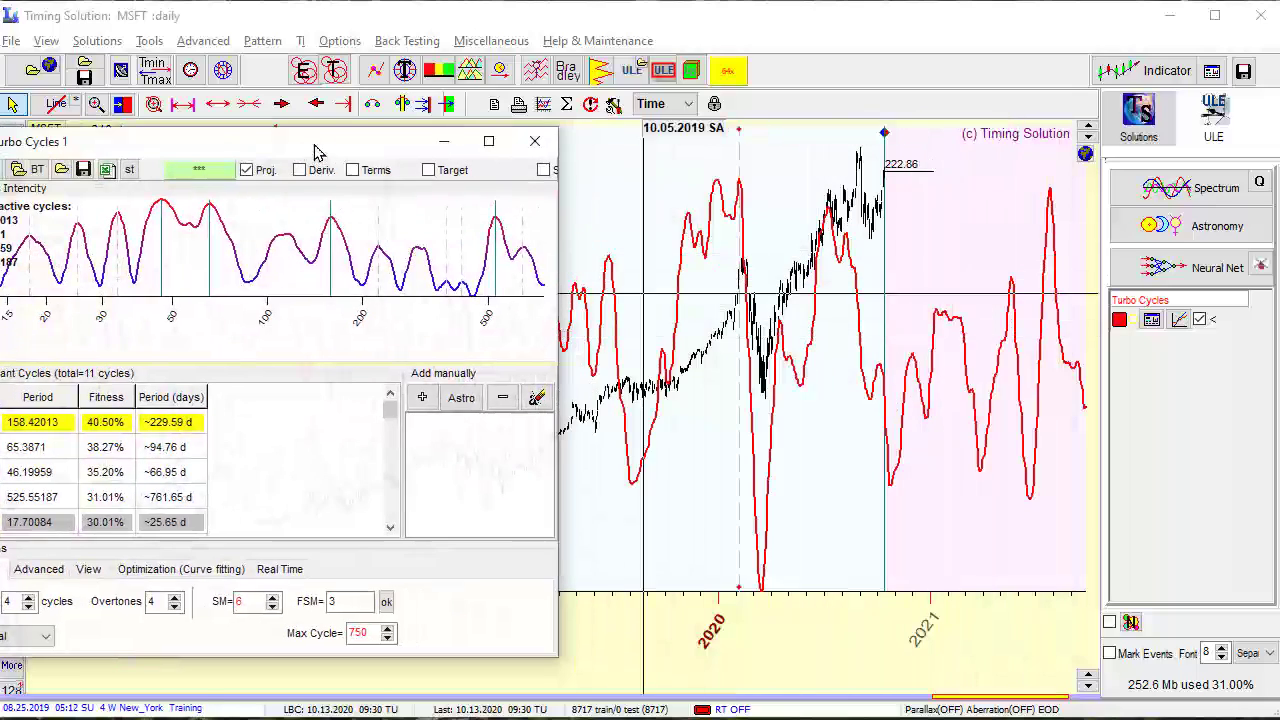
pyautogui.moveTo(317, 149); pyautogui.dragTo(717, 86)
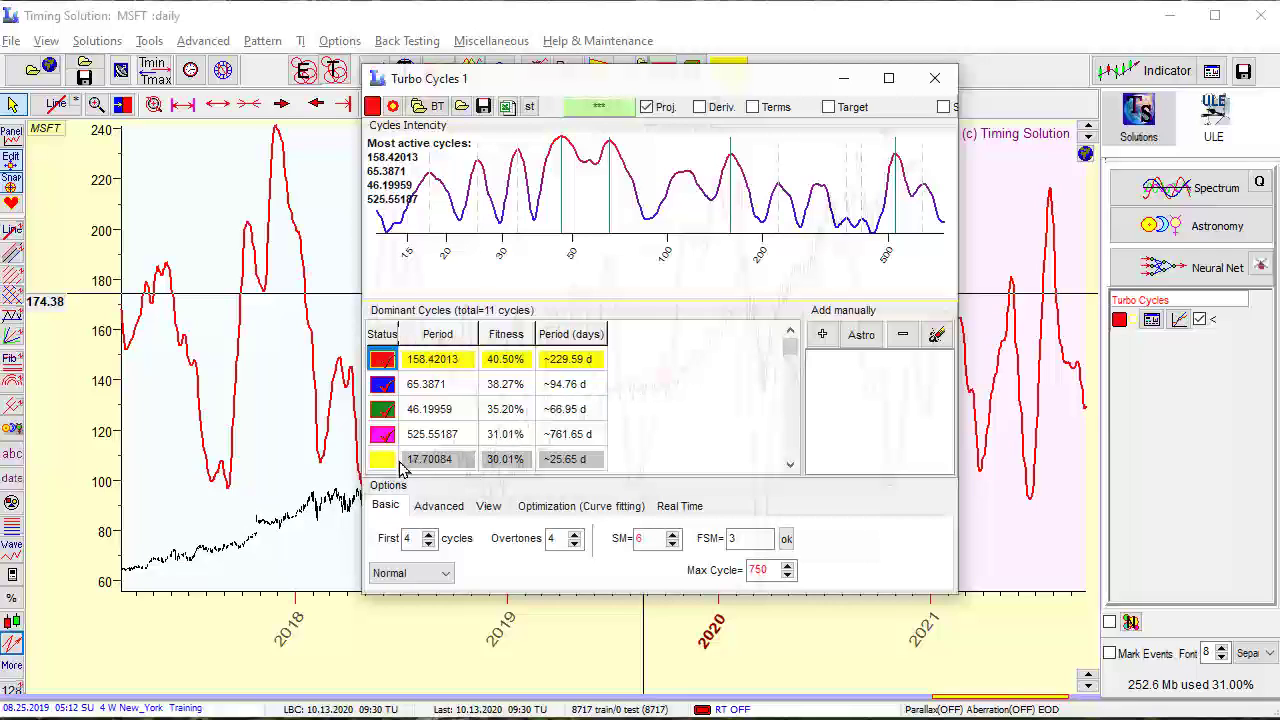
# Set the number of first dominant cycles to 0 to exclude the automatically detected cycles from the model
pyautogui.doubleClick(418, 538)
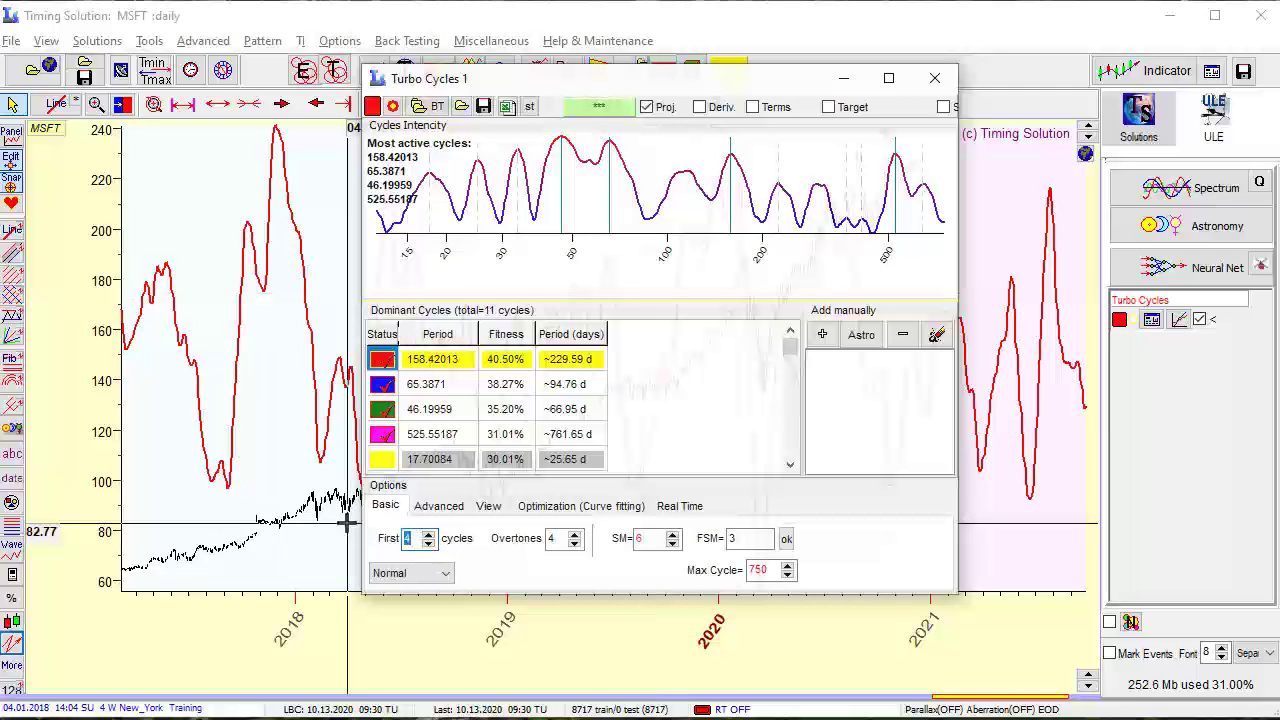
pyautogui.write('0')
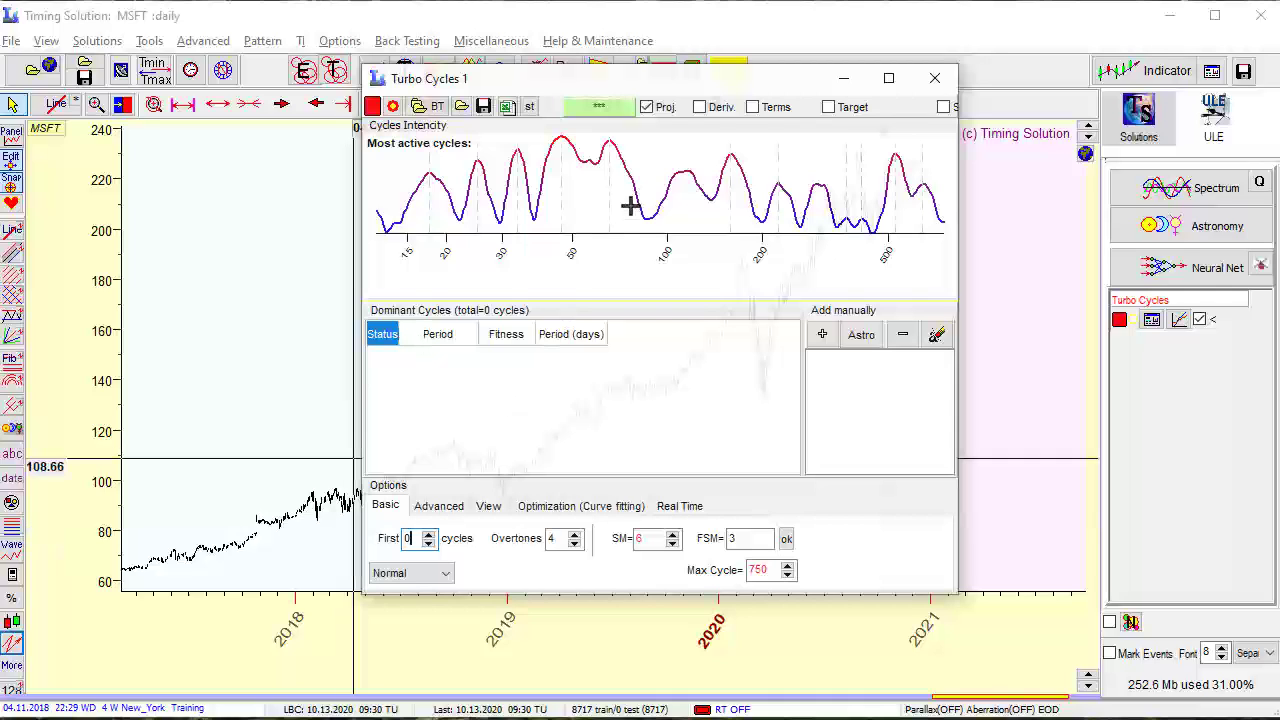
pyautogui.moveTo(706, 85); pyautogui.dragTo(525, 65)
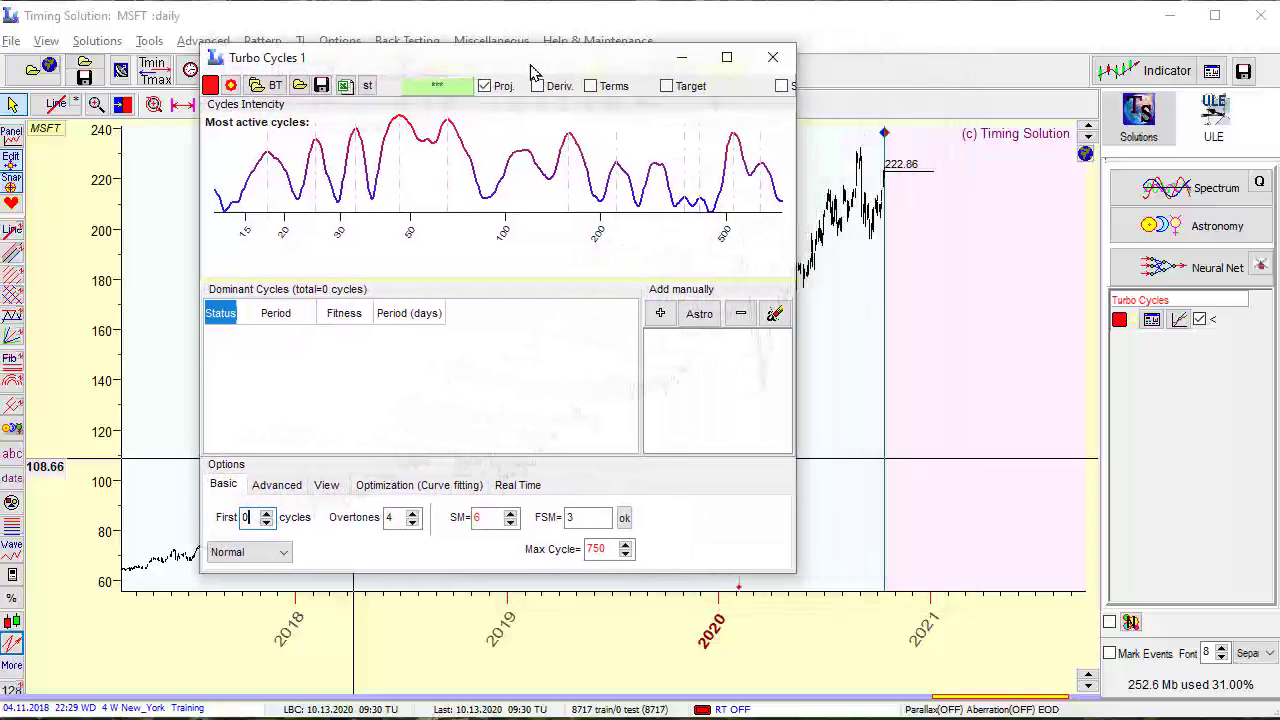
# Manually add a 100-day cycle to the Turbo Cycles model
pyautogui.click(662, 316)
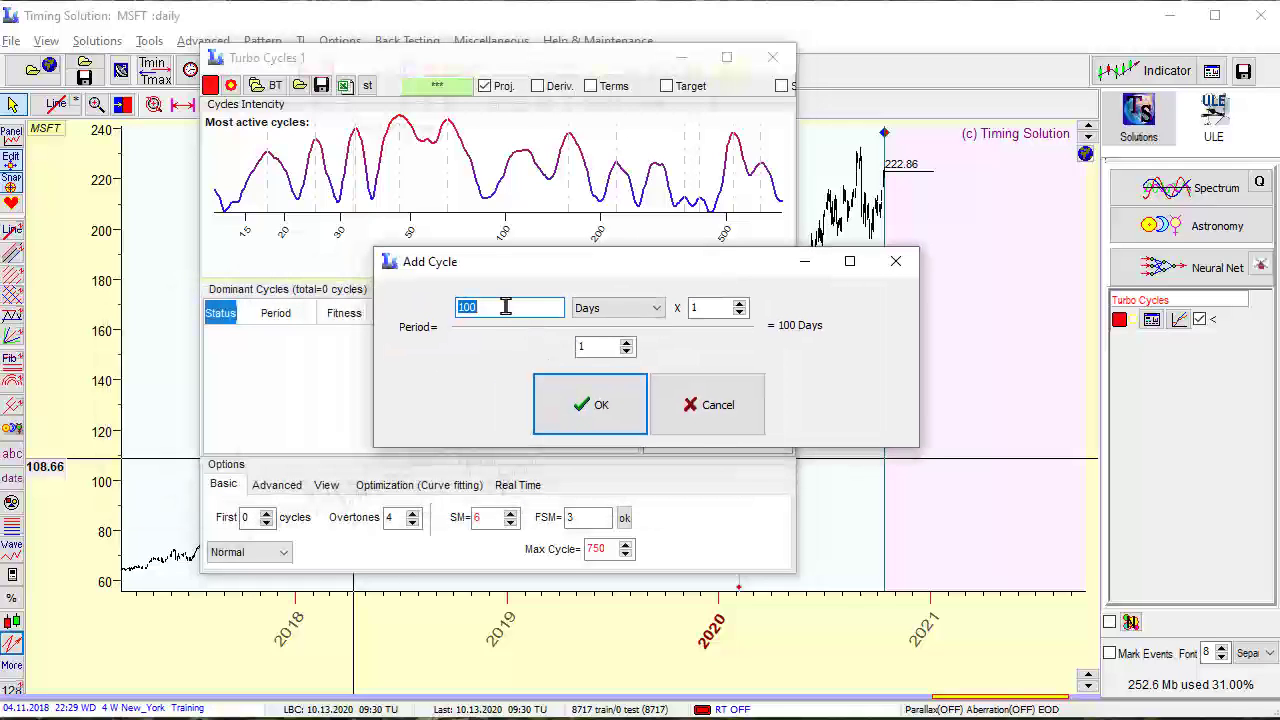
pyautogui.click(586, 416)
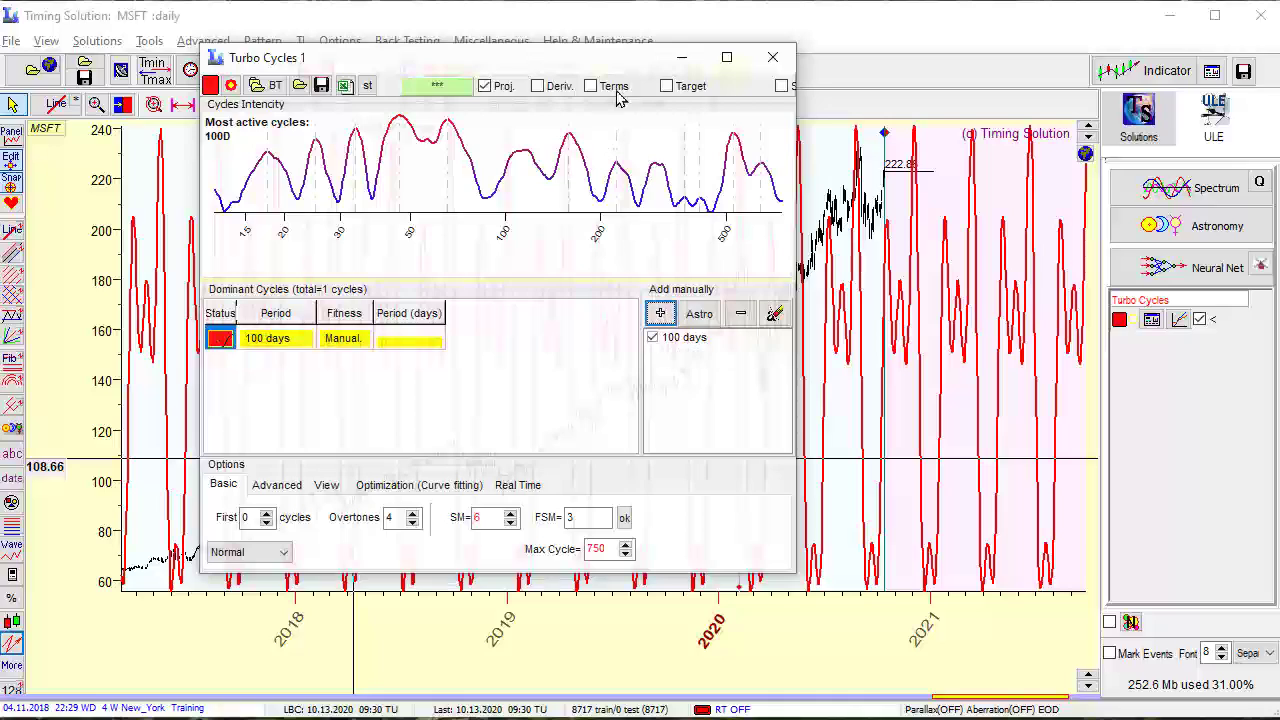
pyautogui.moveTo(551, 66); pyautogui.dragTo(329, 130)
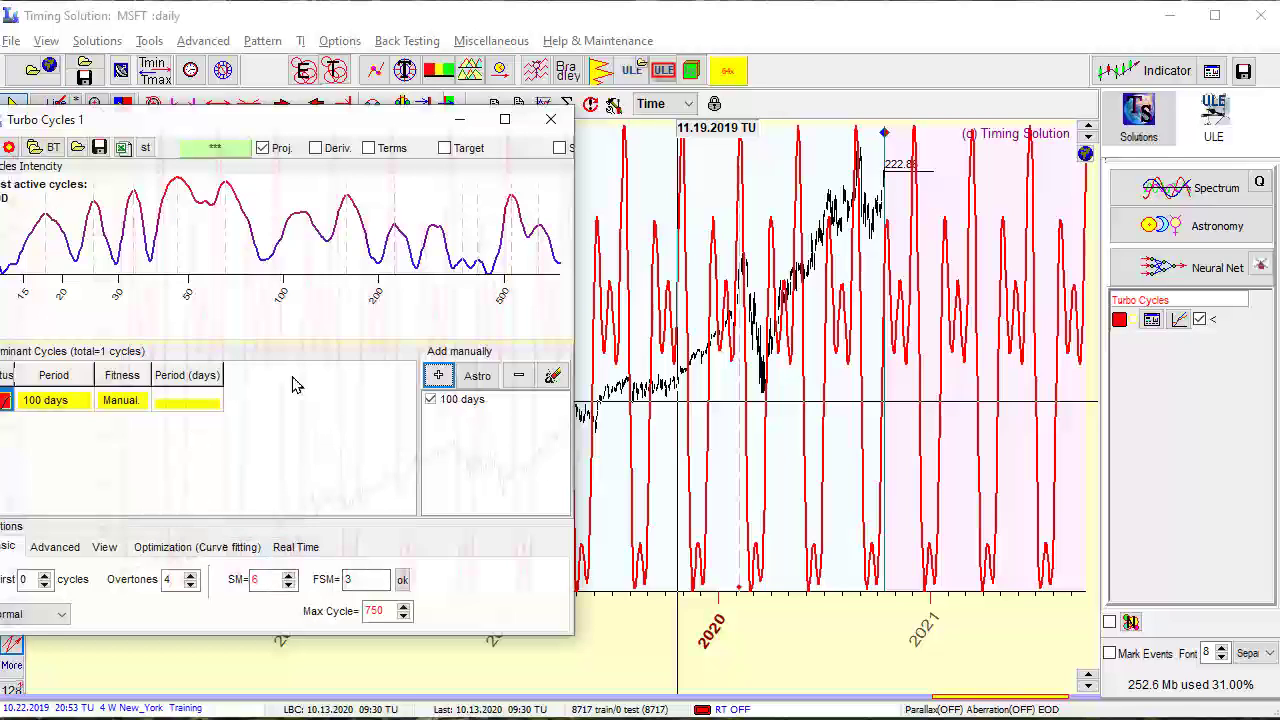
# Reduce the overtones to 1 and examine the projection curve against the 2020 prices
pyautogui.click(190, 588)
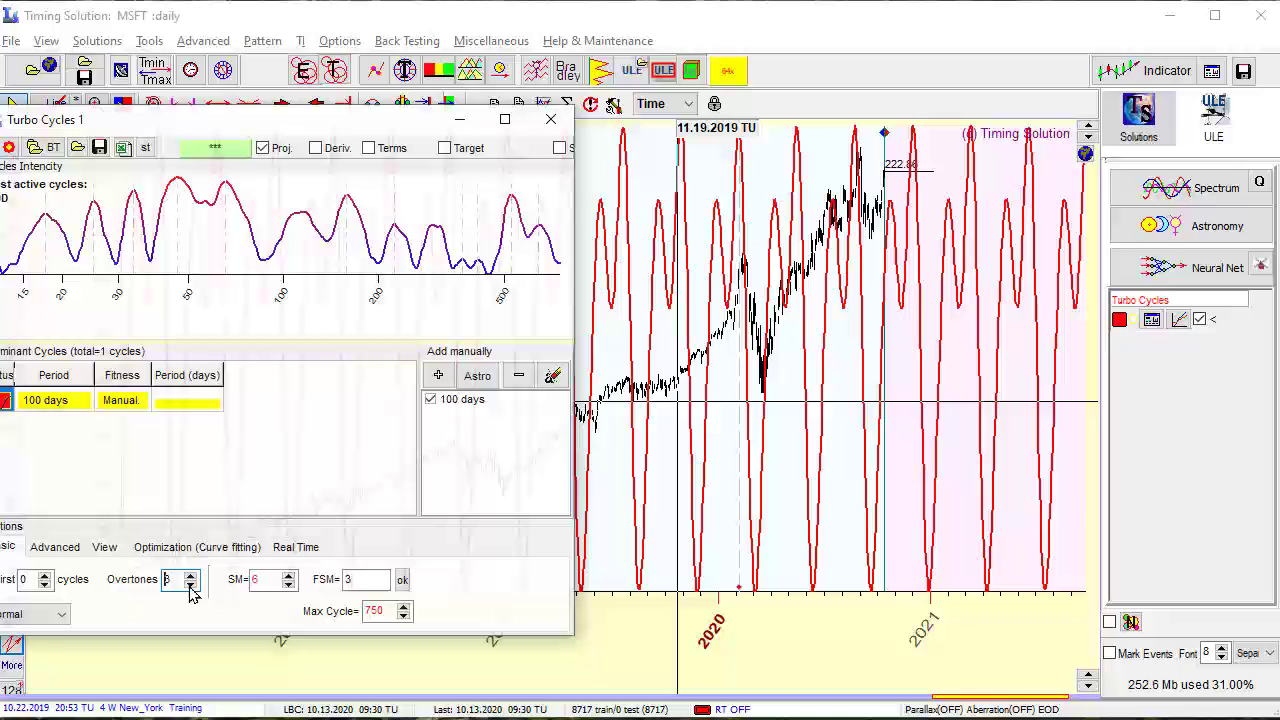
pyautogui.click(190, 588)
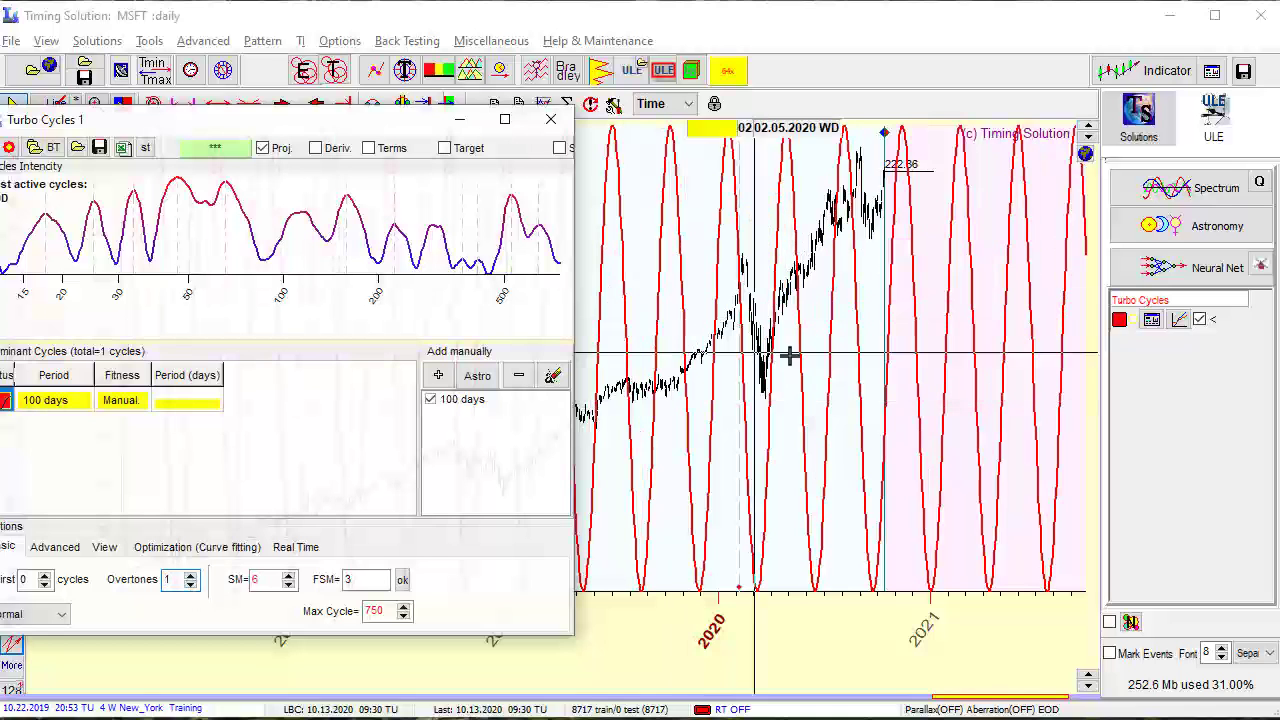
pyautogui.scroll(3, 971, 366)
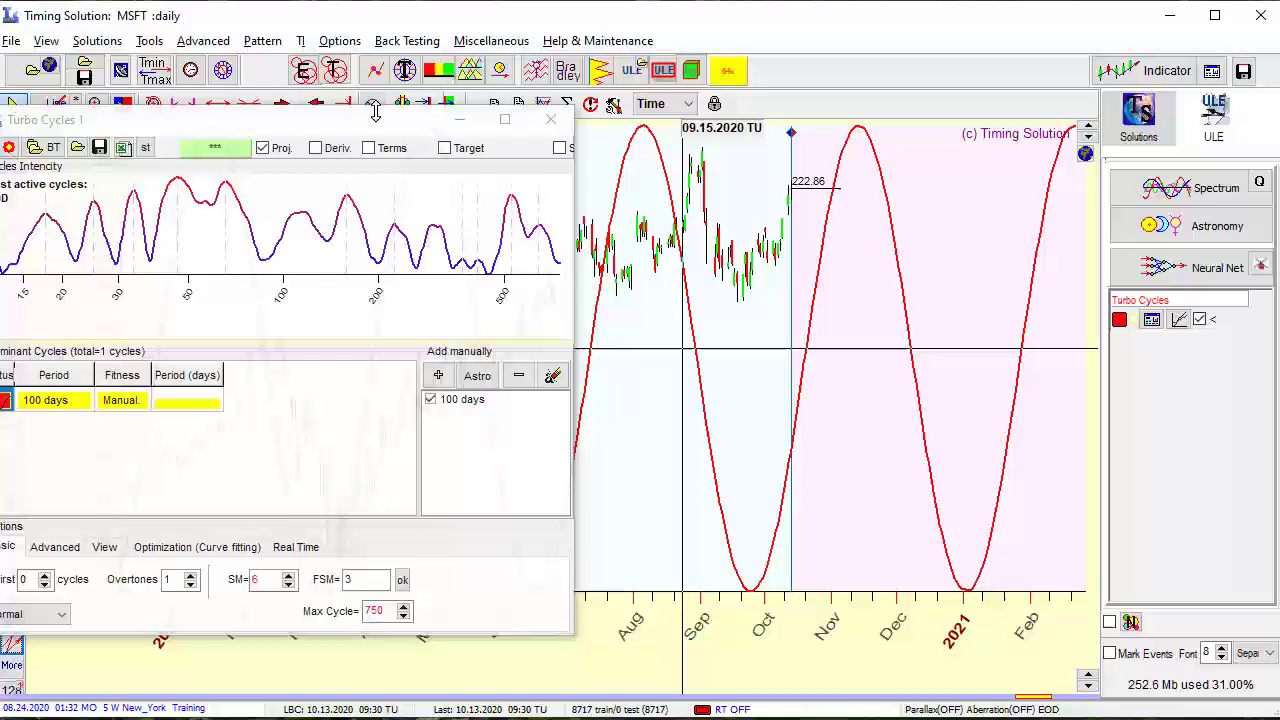
pyautogui.moveTo(372, 124); pyautogui.dragTo(1255, 61)
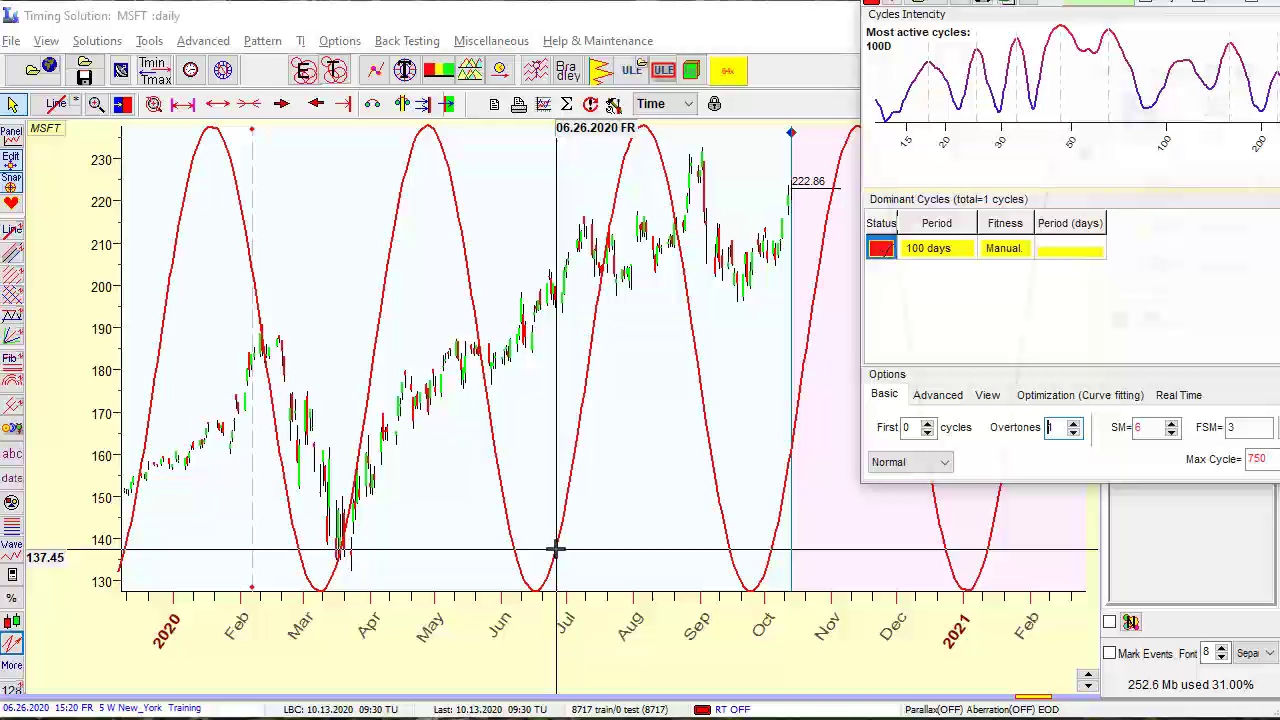
pyautogui.moveTo(1104, 3); pyautogui.dragTo(752, 45)
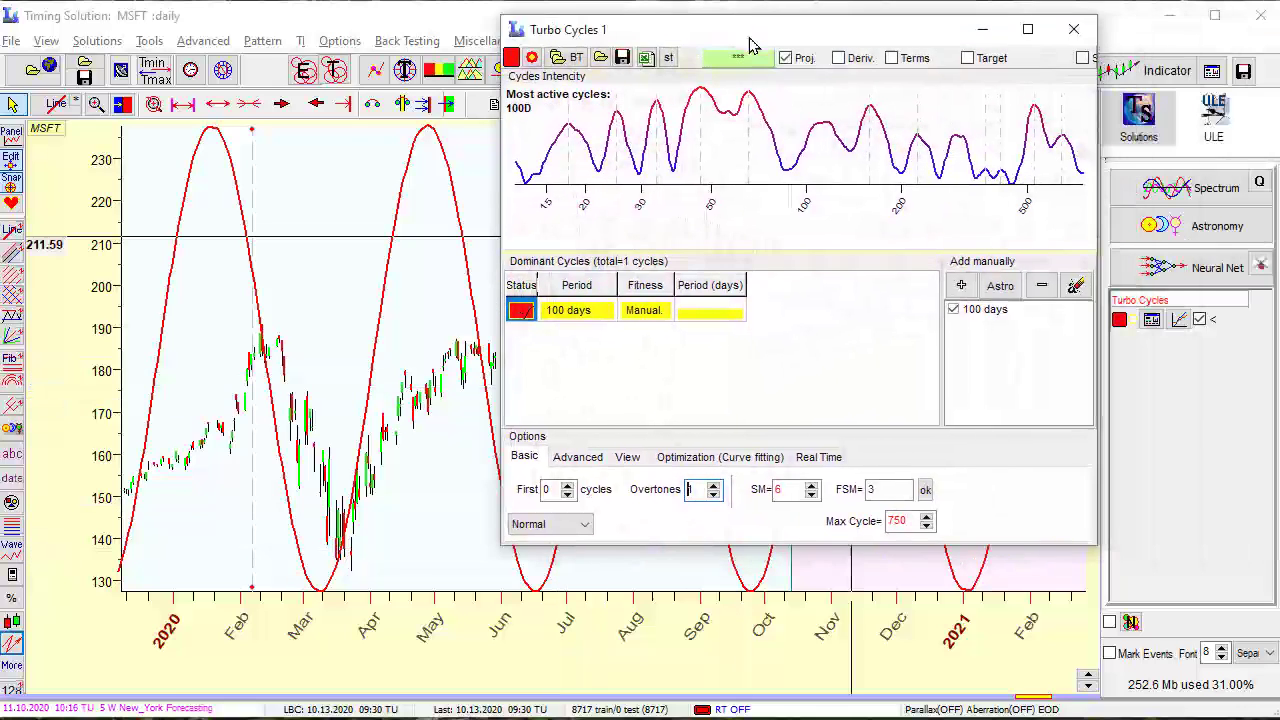
# Manually add a second cycle of 59 days to the Turbo Cycles model
pyautogui.click(962, 287)
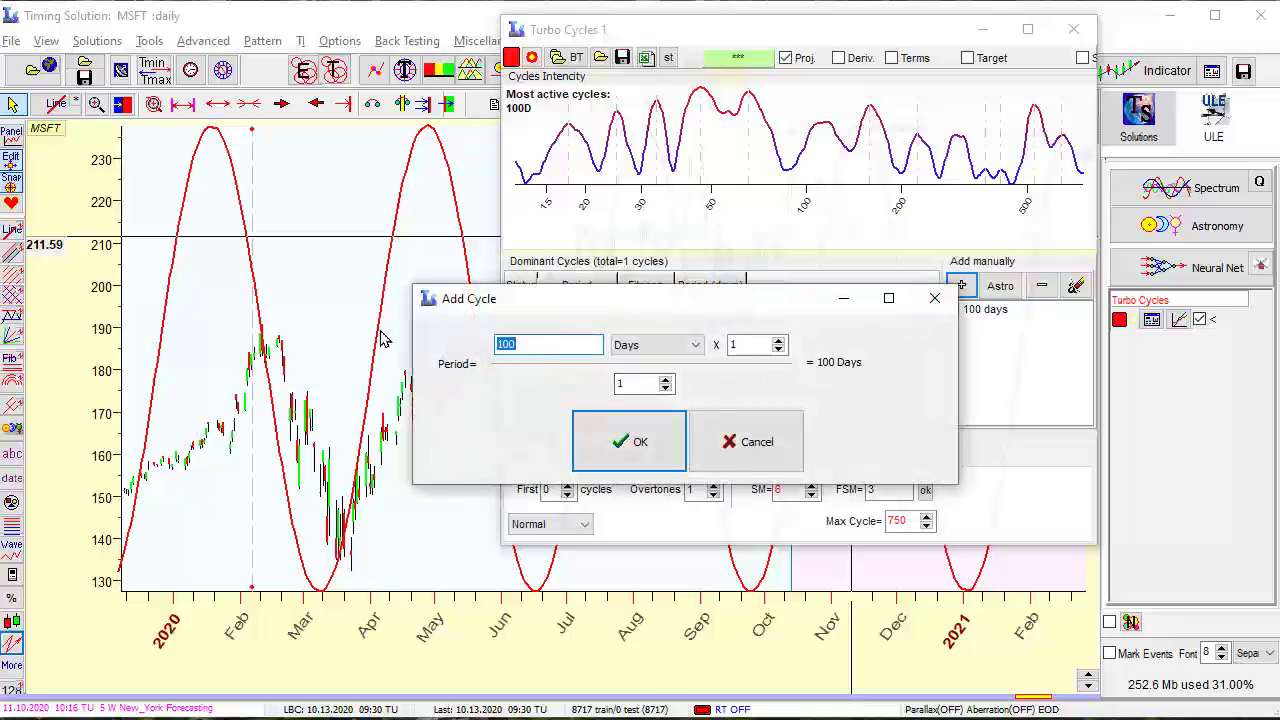
pyautogui.write('59')
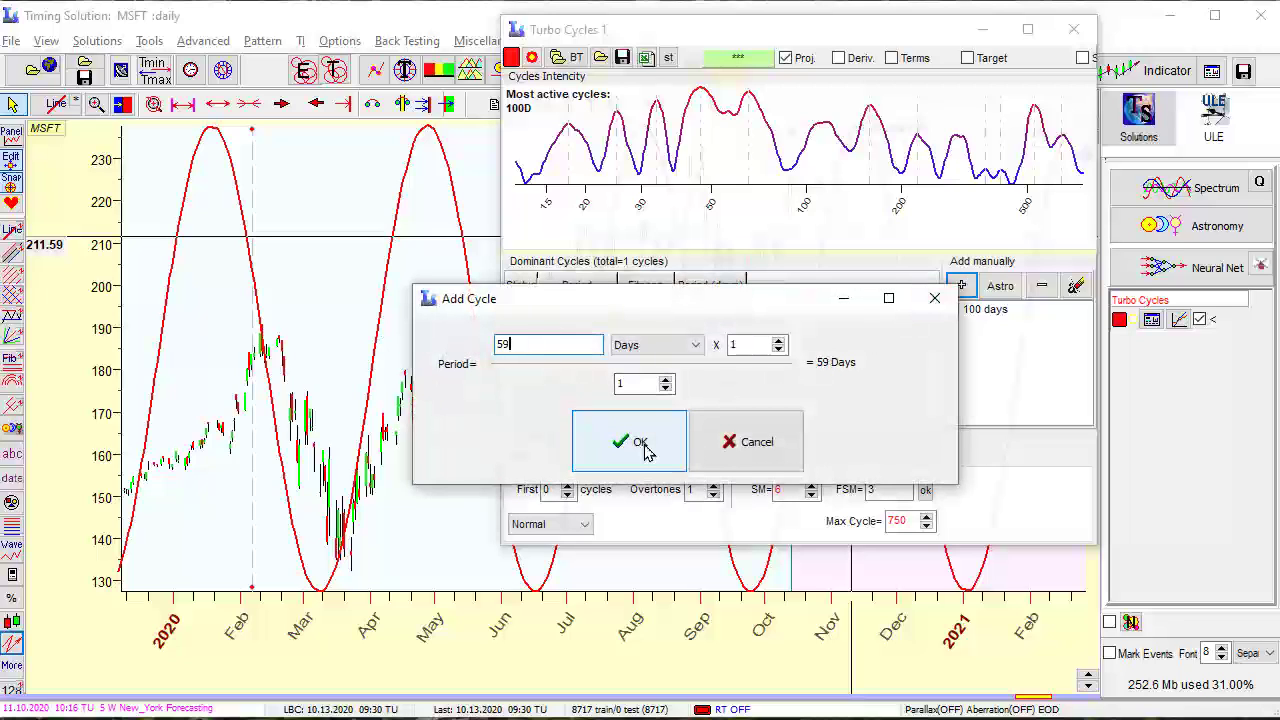
pyautogui.click(640, 445)
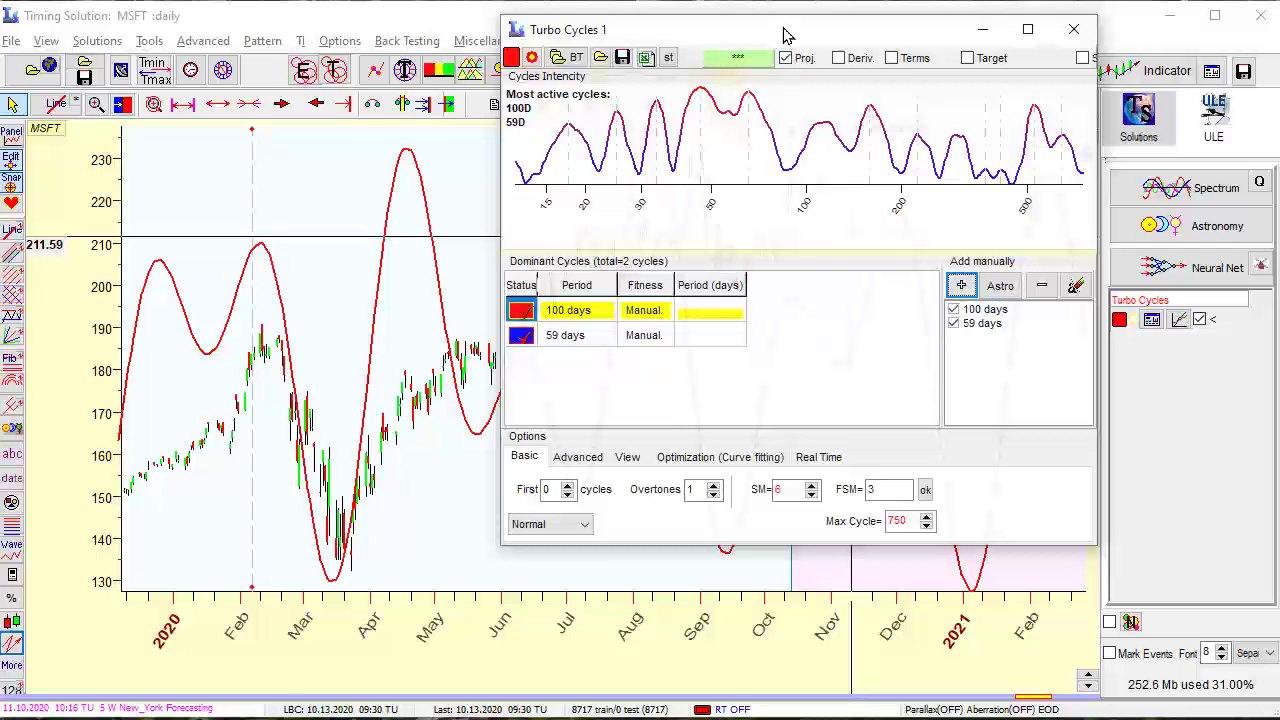
pyautogui.moveTo(785, 30); pyautogui.dragTo(385, 3)
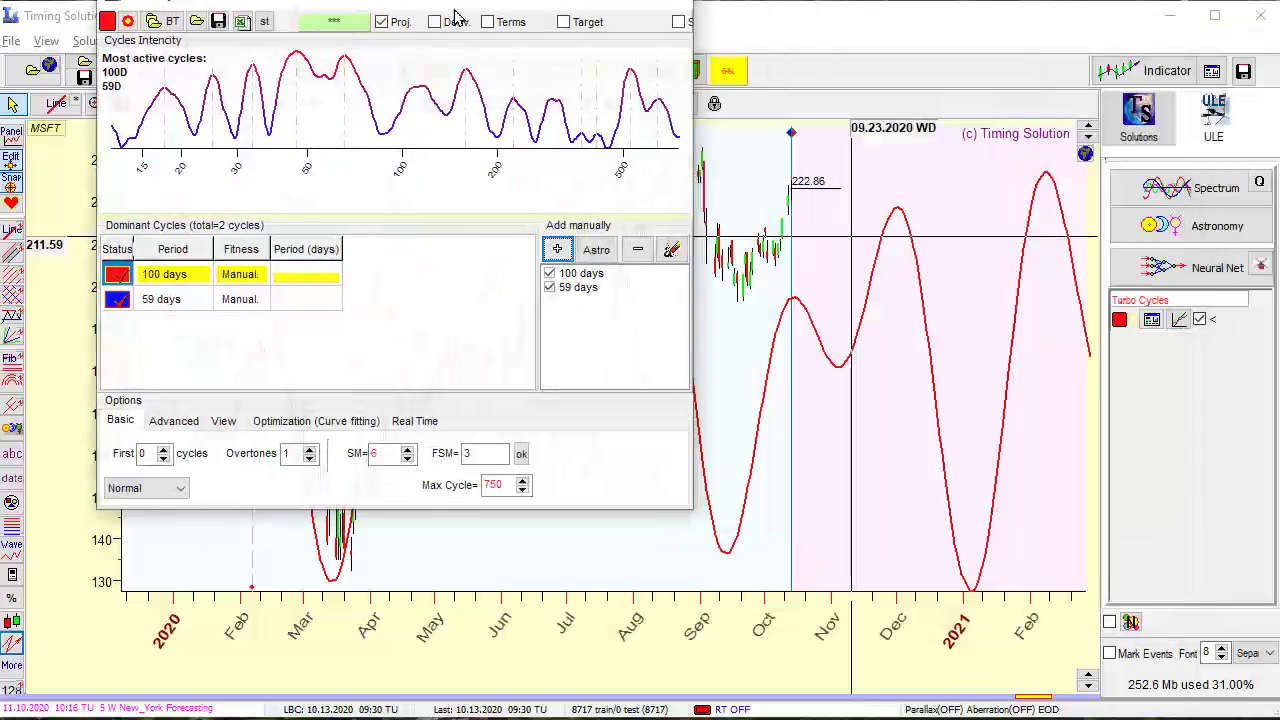
# Raise the number of overtones in the two-cycle model to 3
pyautogui.moveTo(452, 4); pyautogui.dragTo(873, 16)
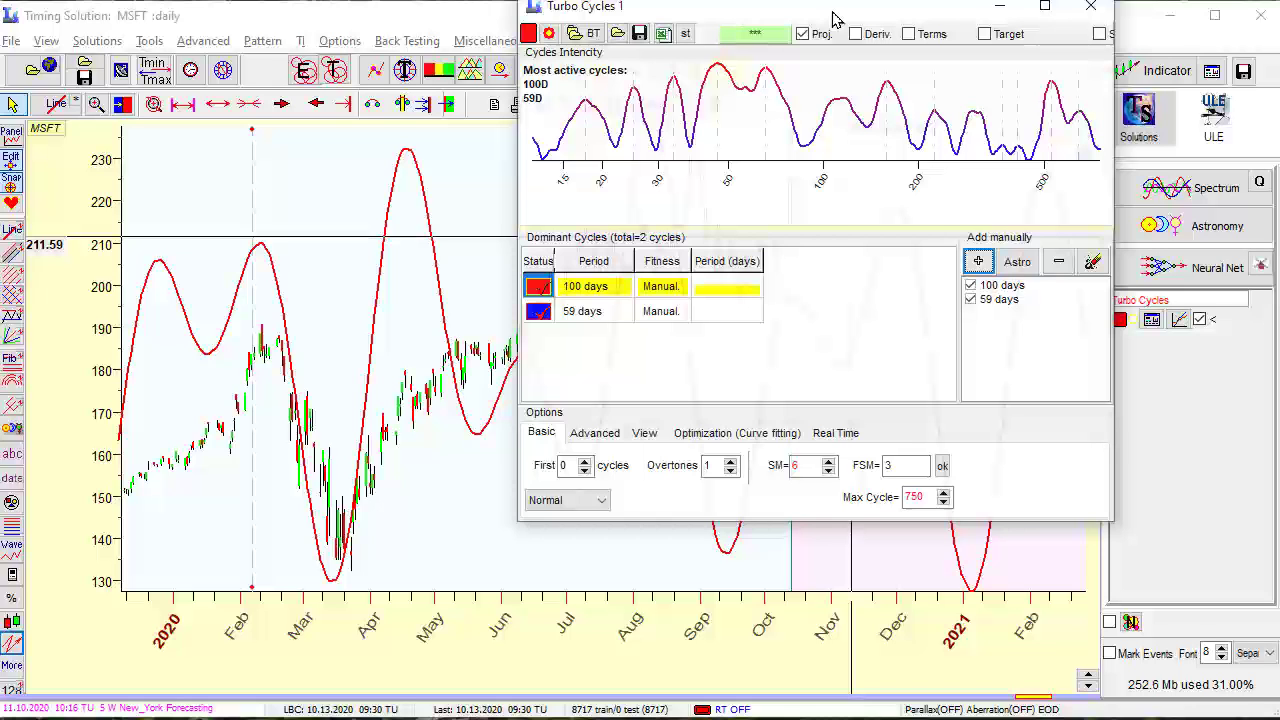
pyautogui.moveTo(835, 18); pyautogui.dragTo(1147, 0)
pyautogui.click(1043, 332)
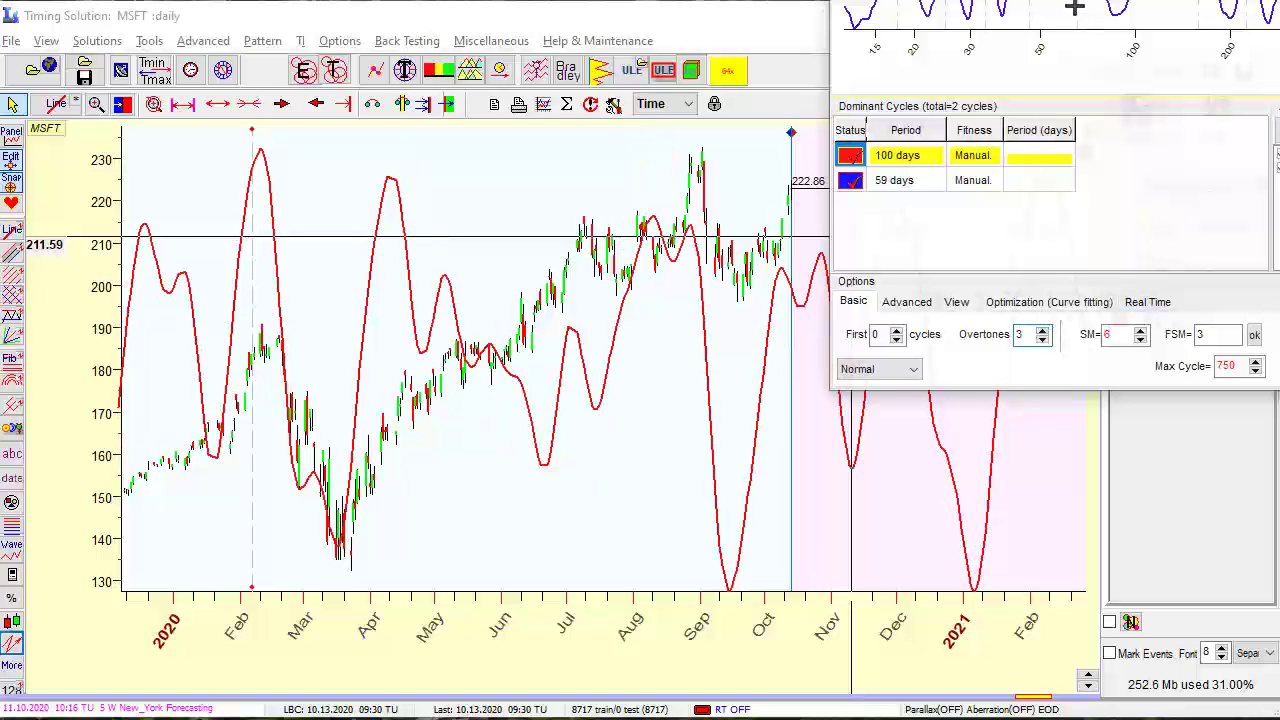
pyautogui.click(1043, 332)
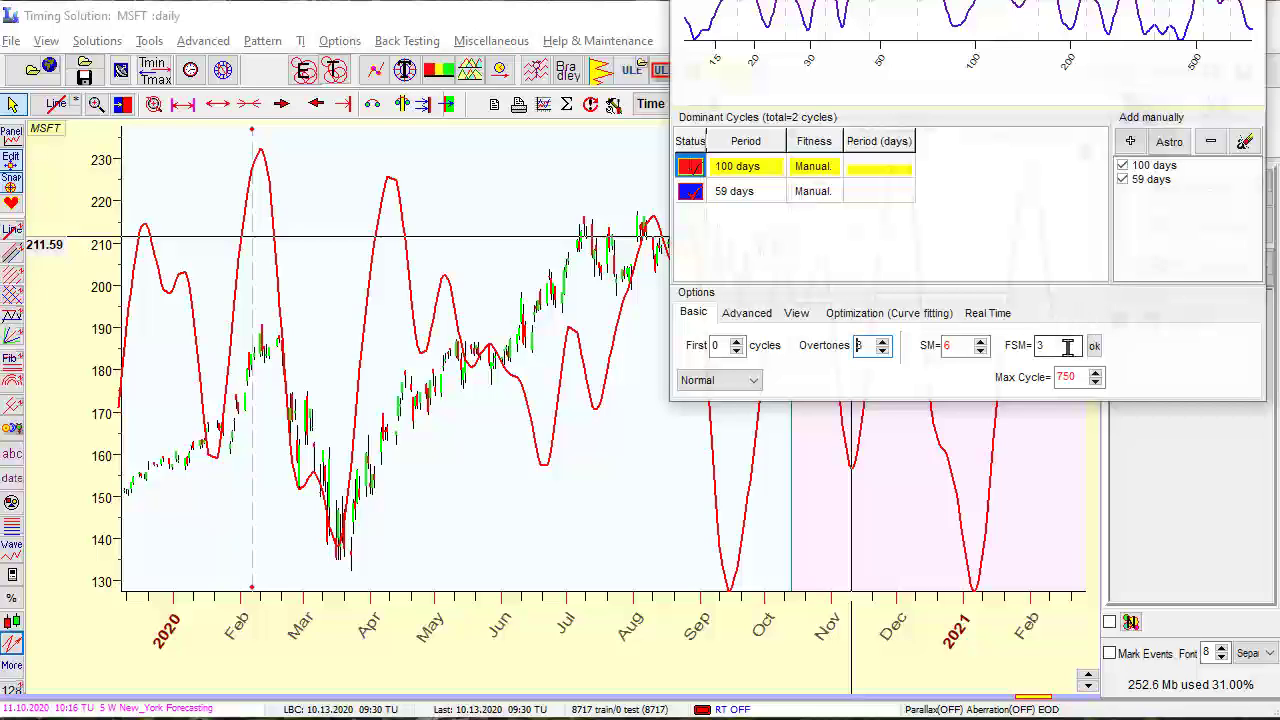
# Try an FSM value of 1 and recalculate the projection curve
pyautogui.doubleClick(1064, 346)
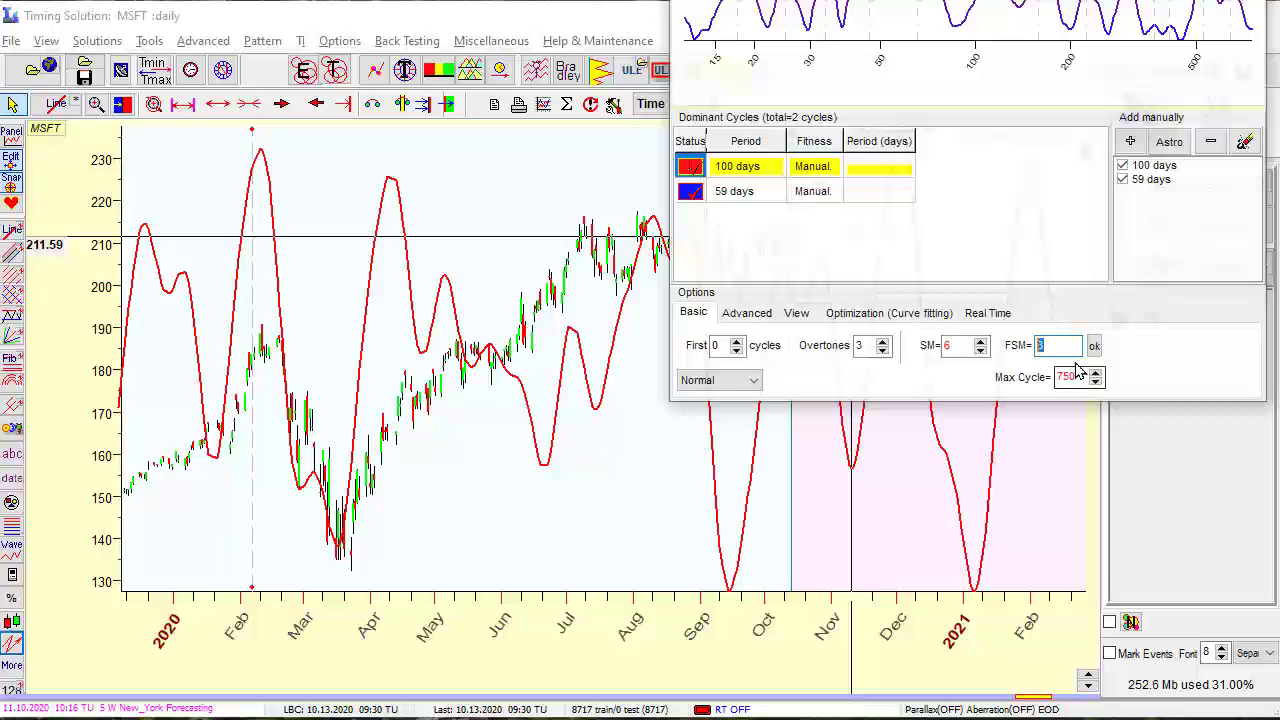
pyautogui.write('1')
pyautogui.click(1095, 354)
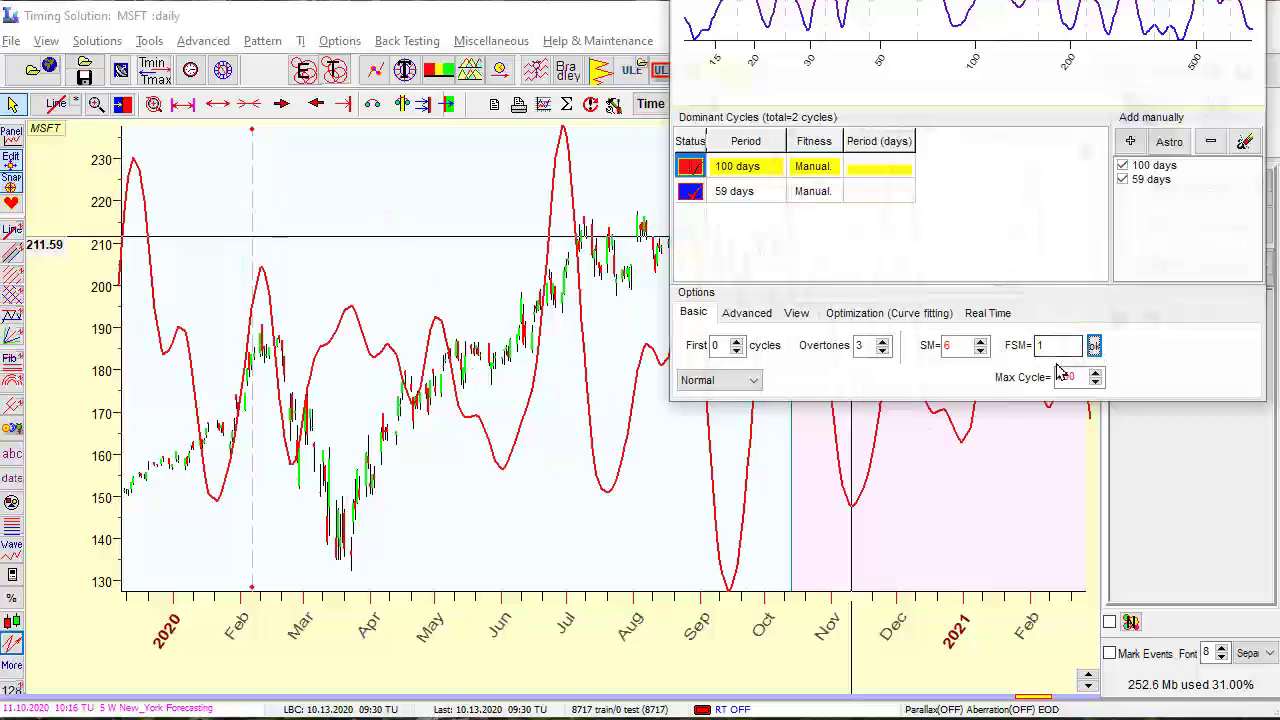
# Set the FSM value to 2 and recalculate the projection curve
pyautogui.moveTo(1038, 346); pyautogui.dragTo(1117, 364)
pyautogui.write('2')
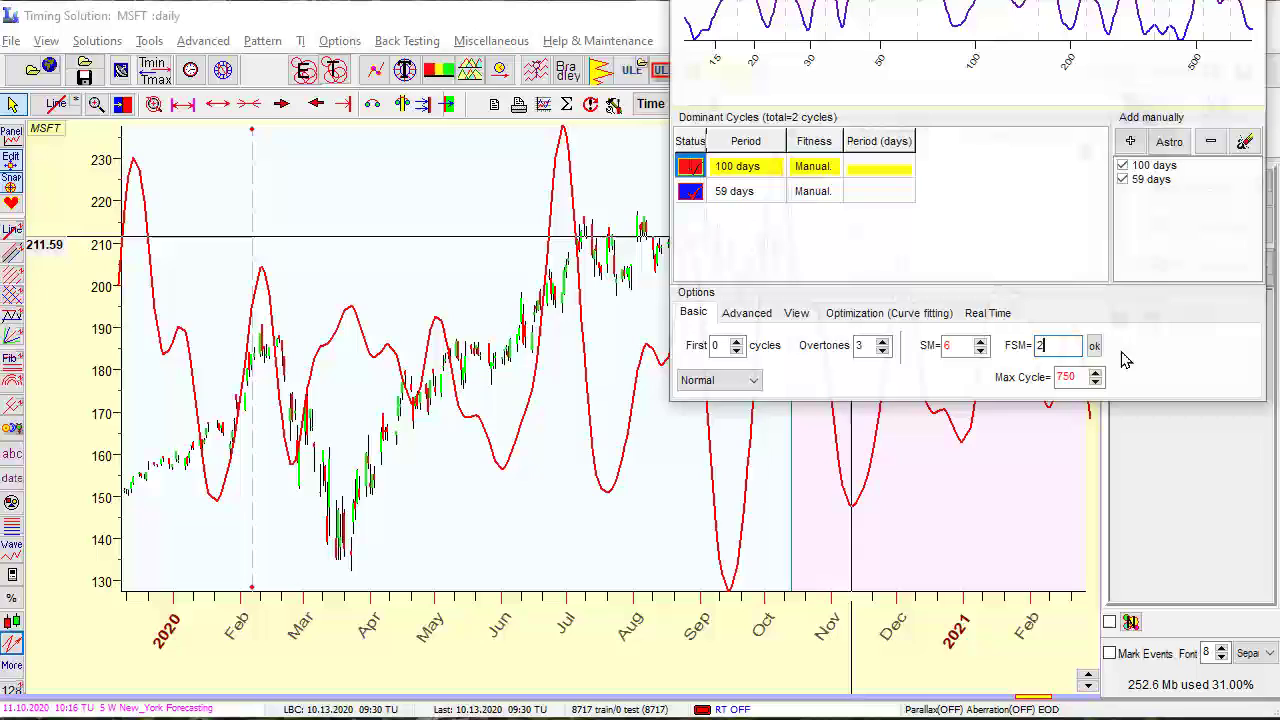
pyautogui.click(1094, 348)
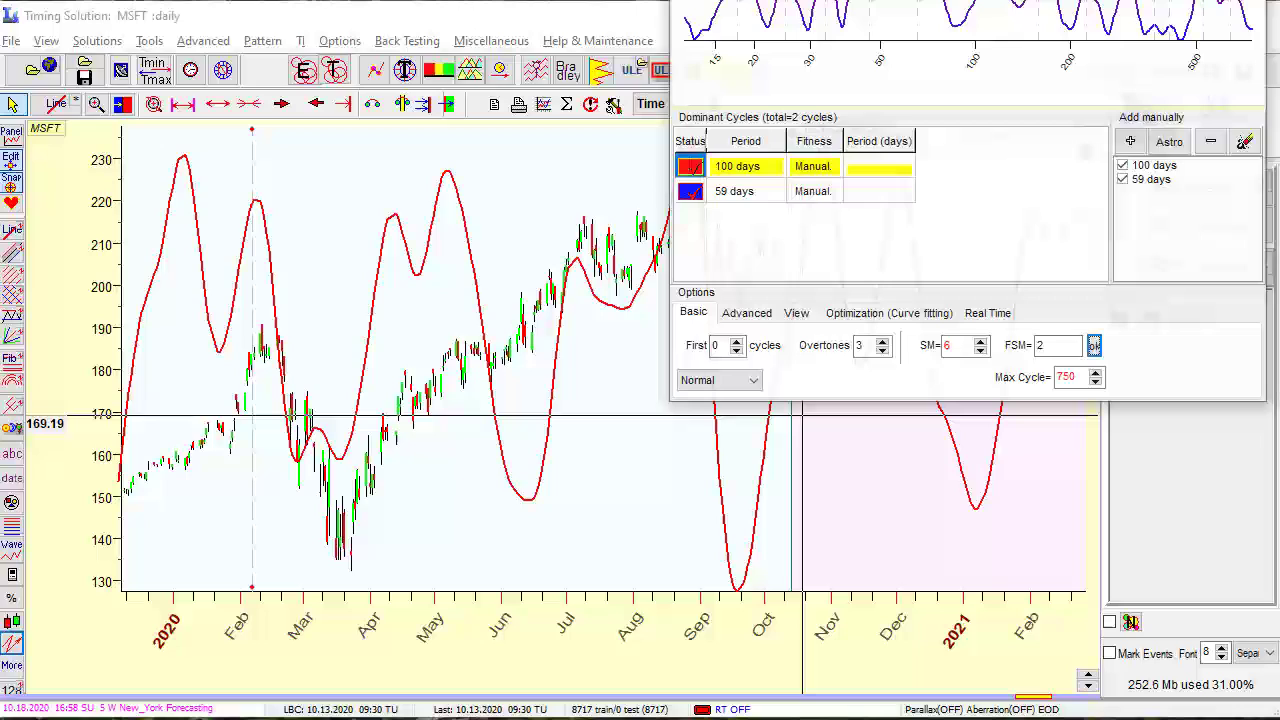
# Configure the curve-fitting optimization with first cycles set to 0 and SM set to 5
pyautogui.click(917, 278)
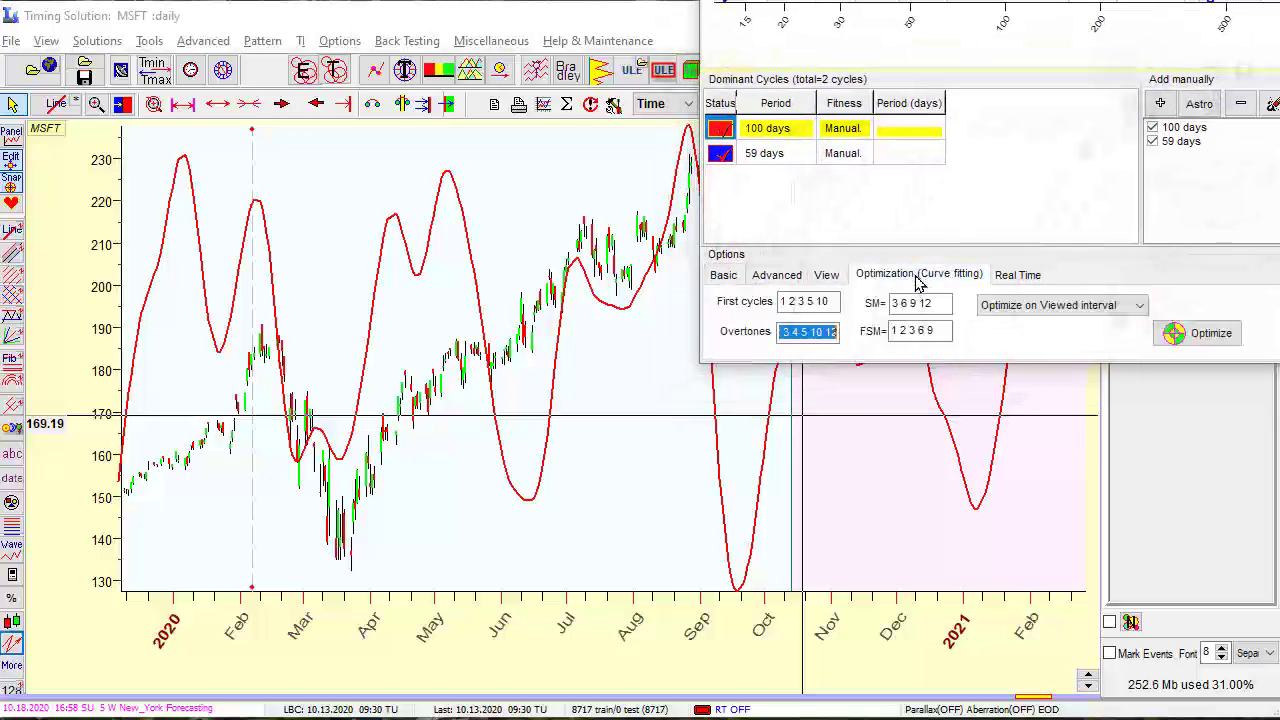
pyautogui.click(820, 333)
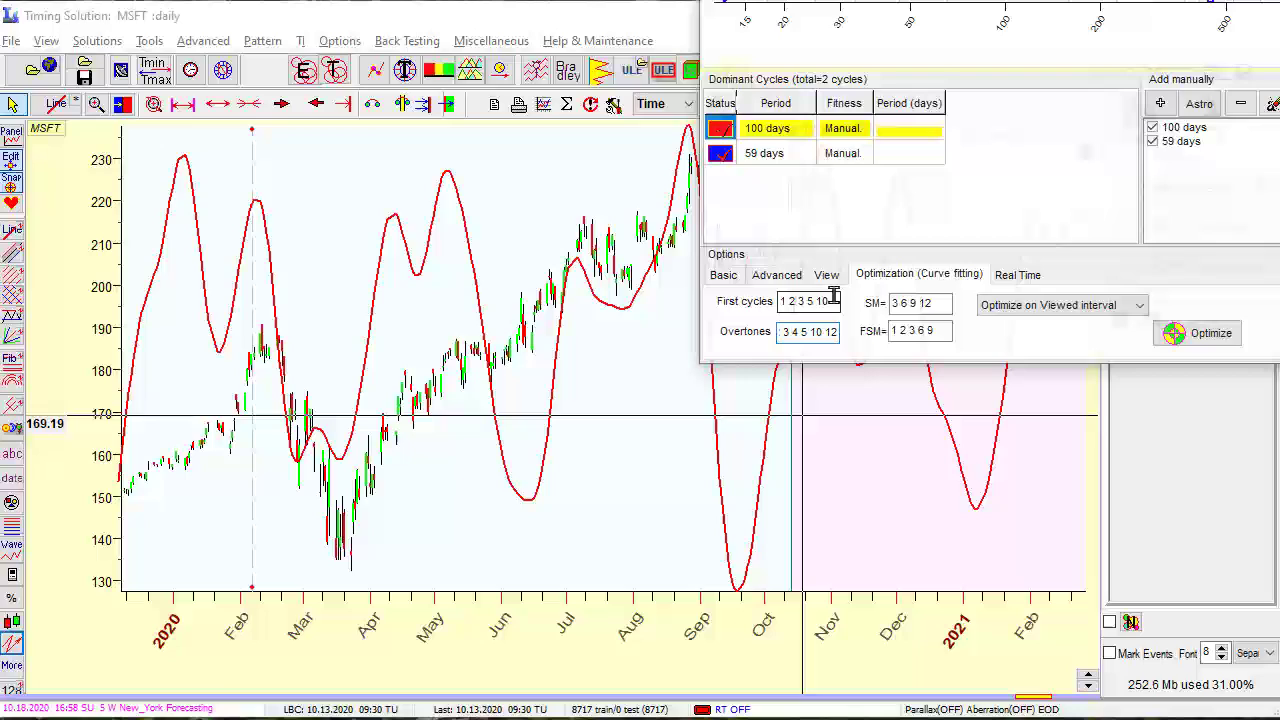
pyautogui.moveTo(836, 299); pyautogui.dragTo(710, 296)
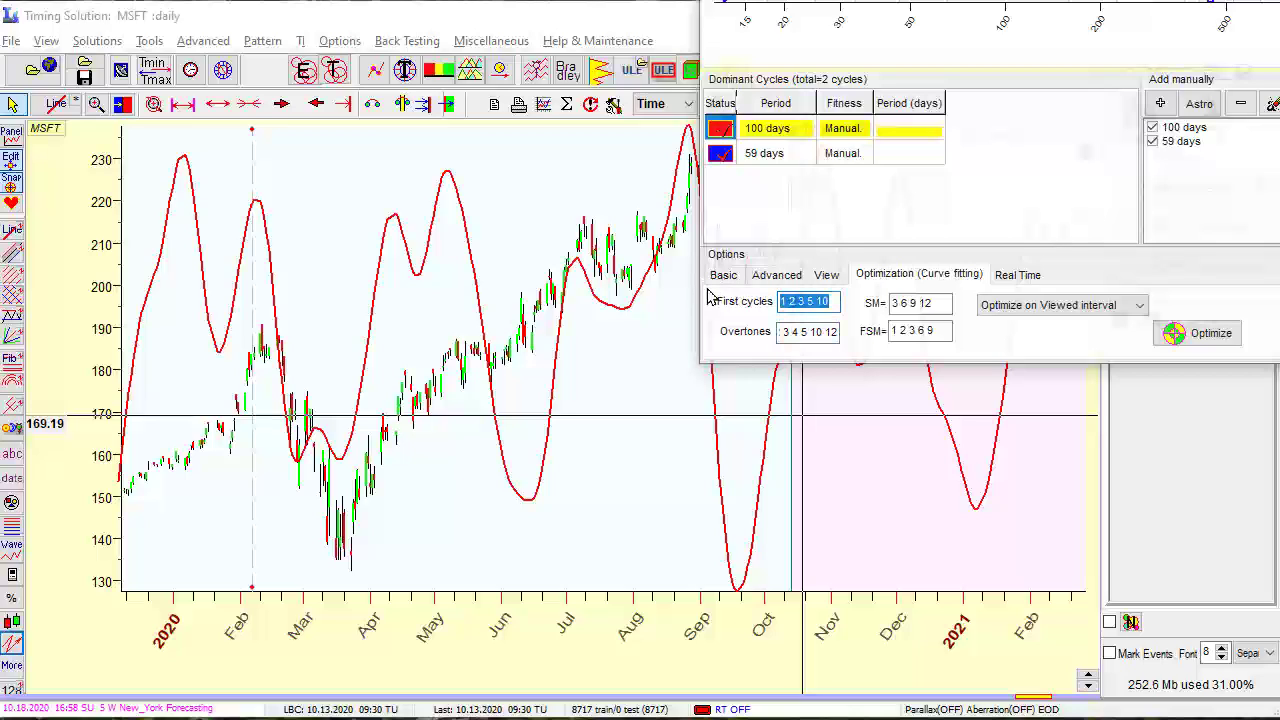
pyautogui.write('0')
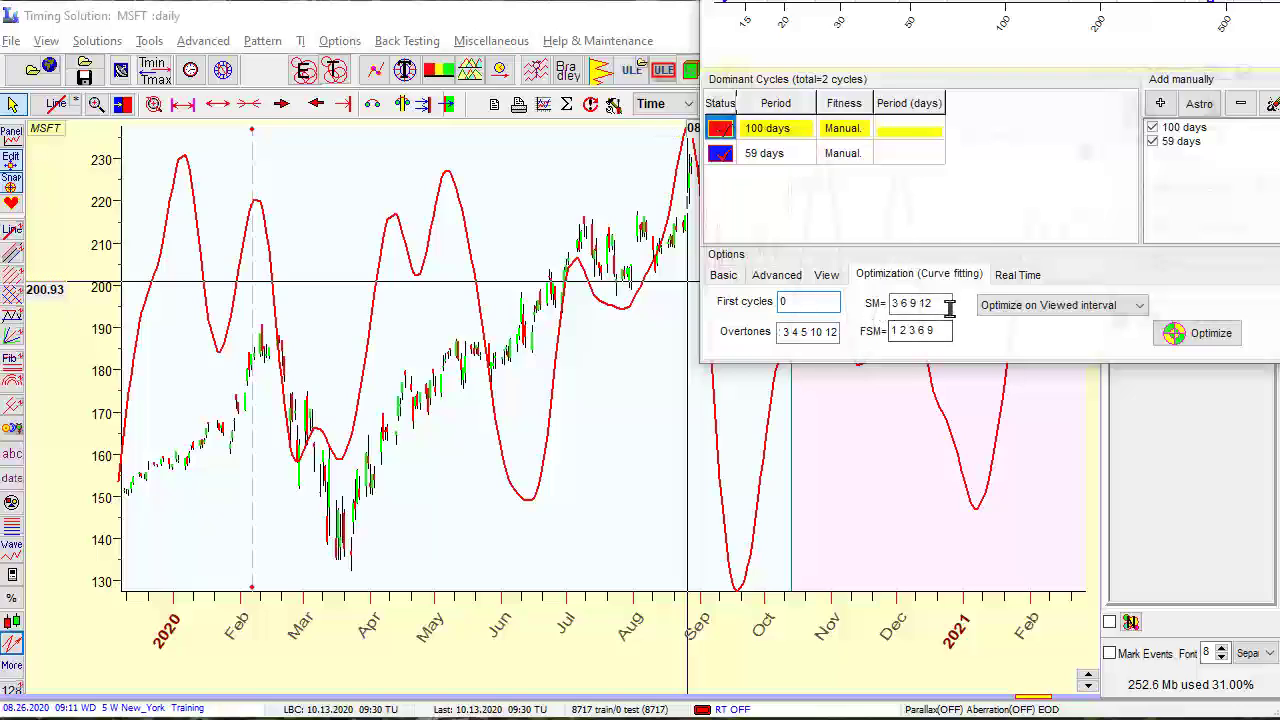
pyautogui.moveTo(949, 305); pyautogui.dragTo(716, 268)
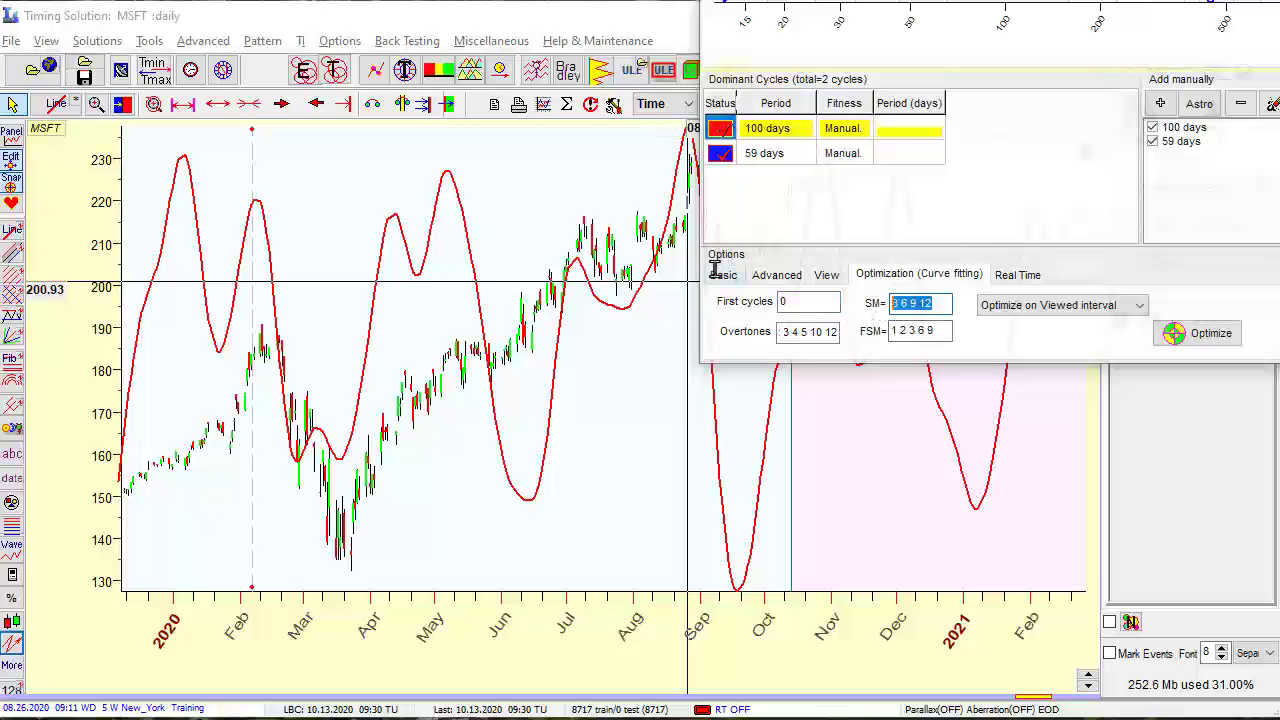
pyautogui.write('5')
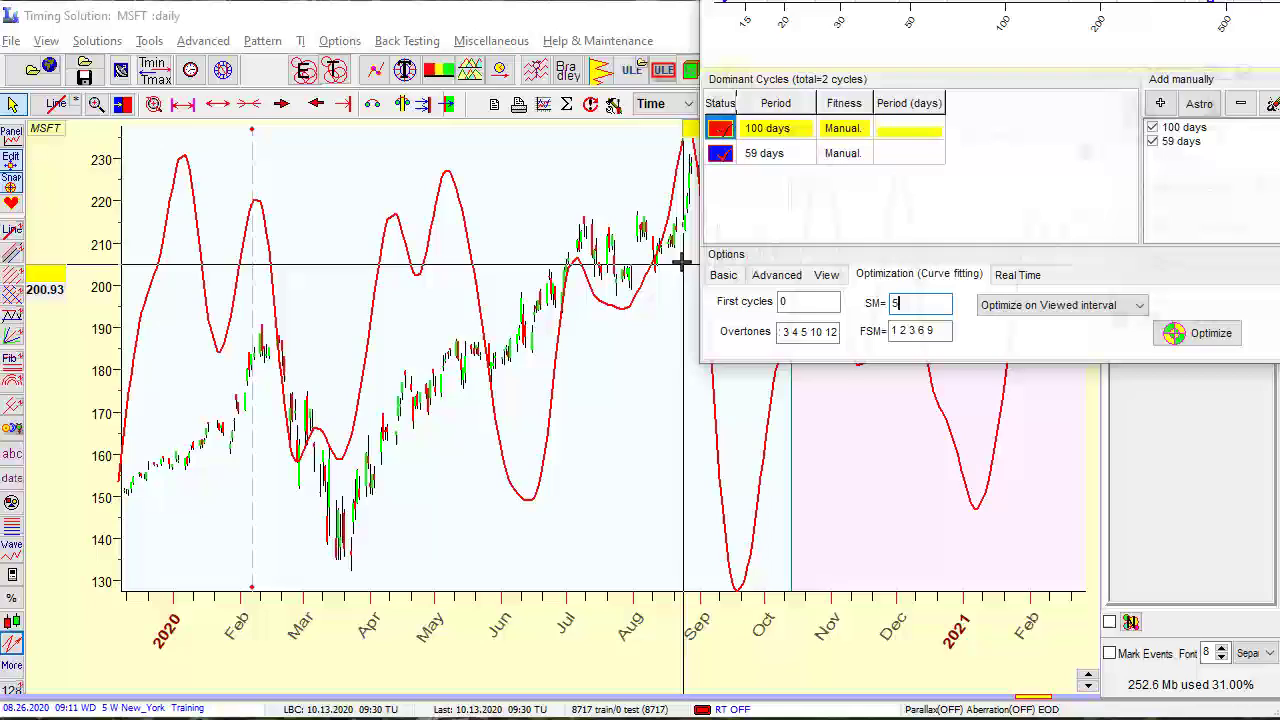
pyautogui.click(808, 302)
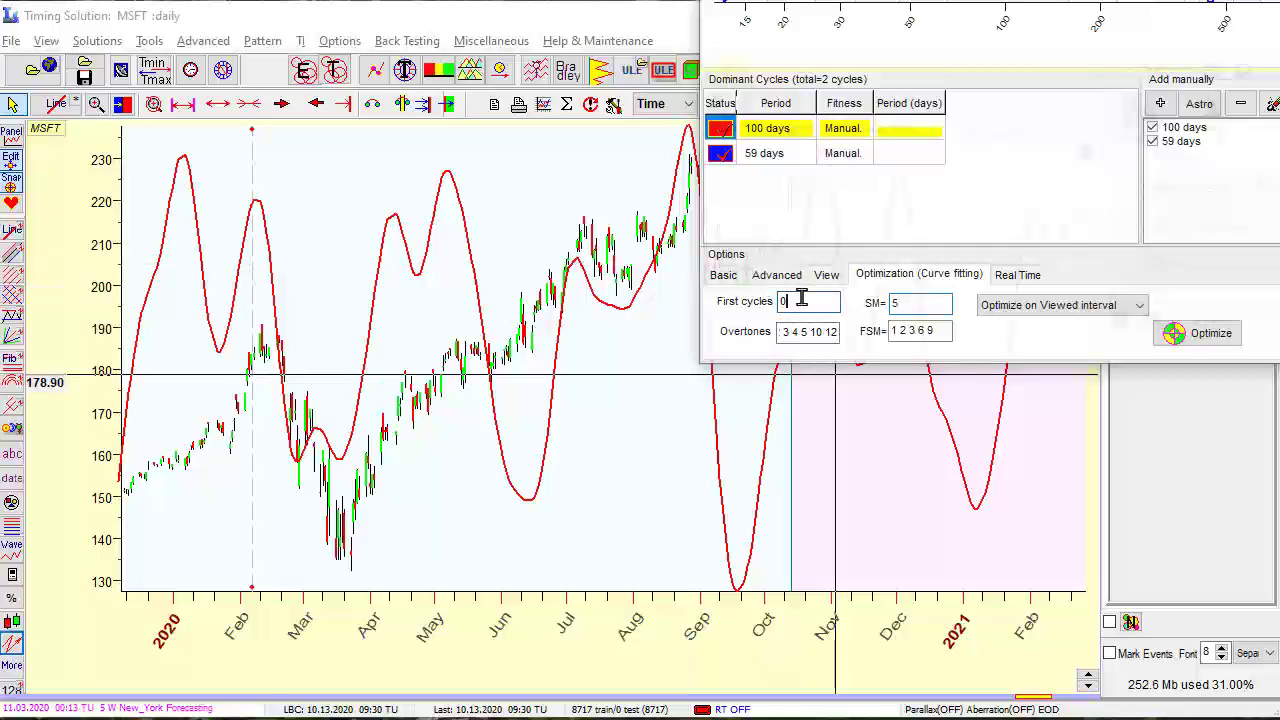
pyautogui.click(922, 303)
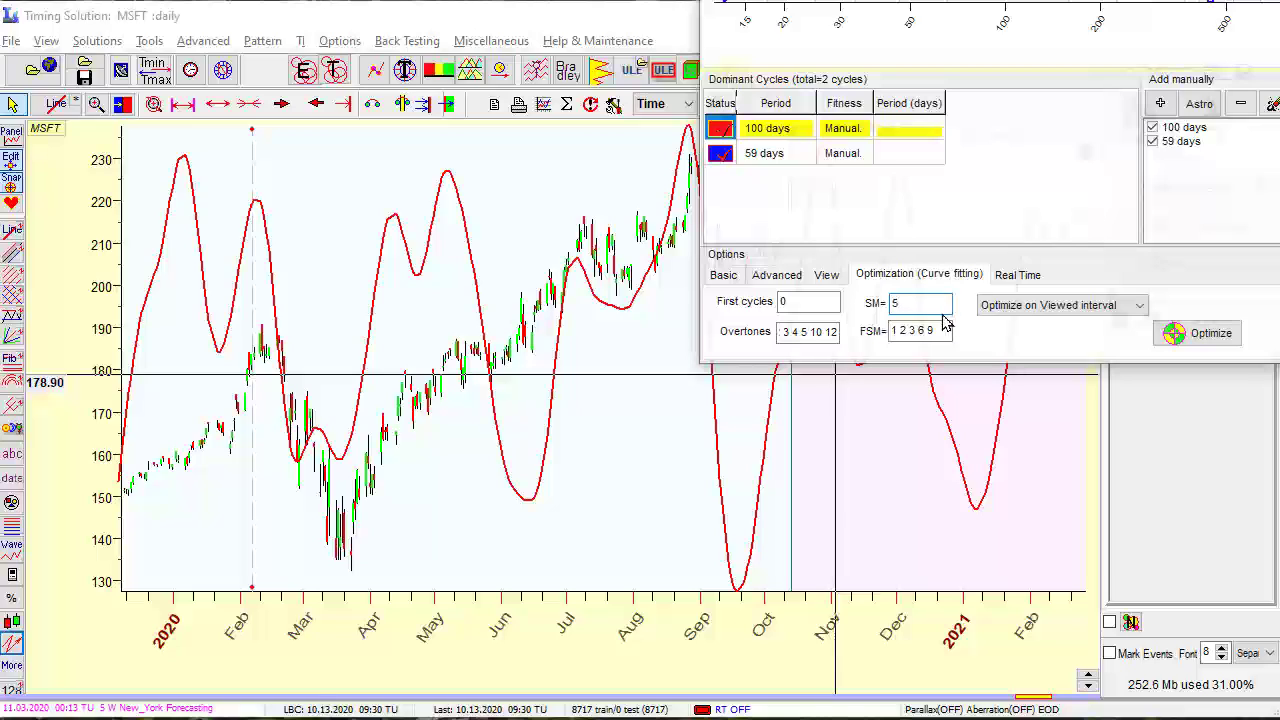
# Run the curve-fitting optimization on the viewed interval and check the resulting basic parameters of the model
pyautogui.click(1176, 333)
pyautogui.click(1200, 333)
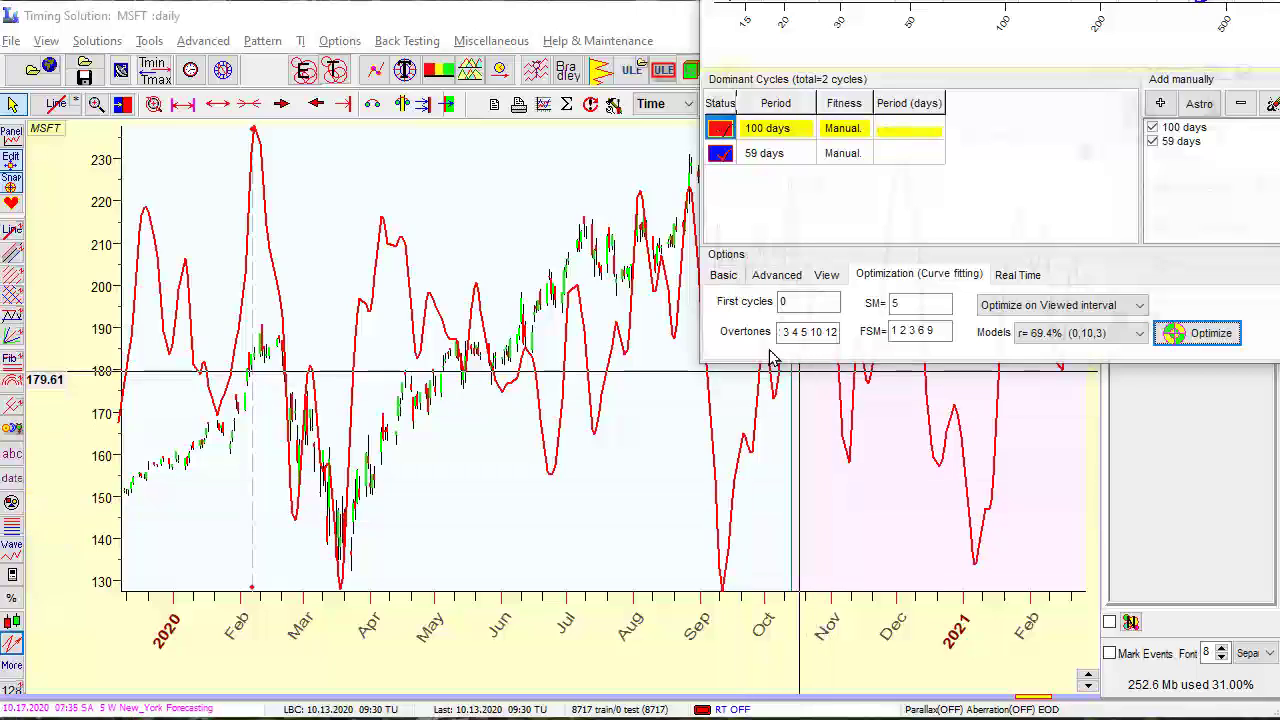
pyautogui.click(731, 277)
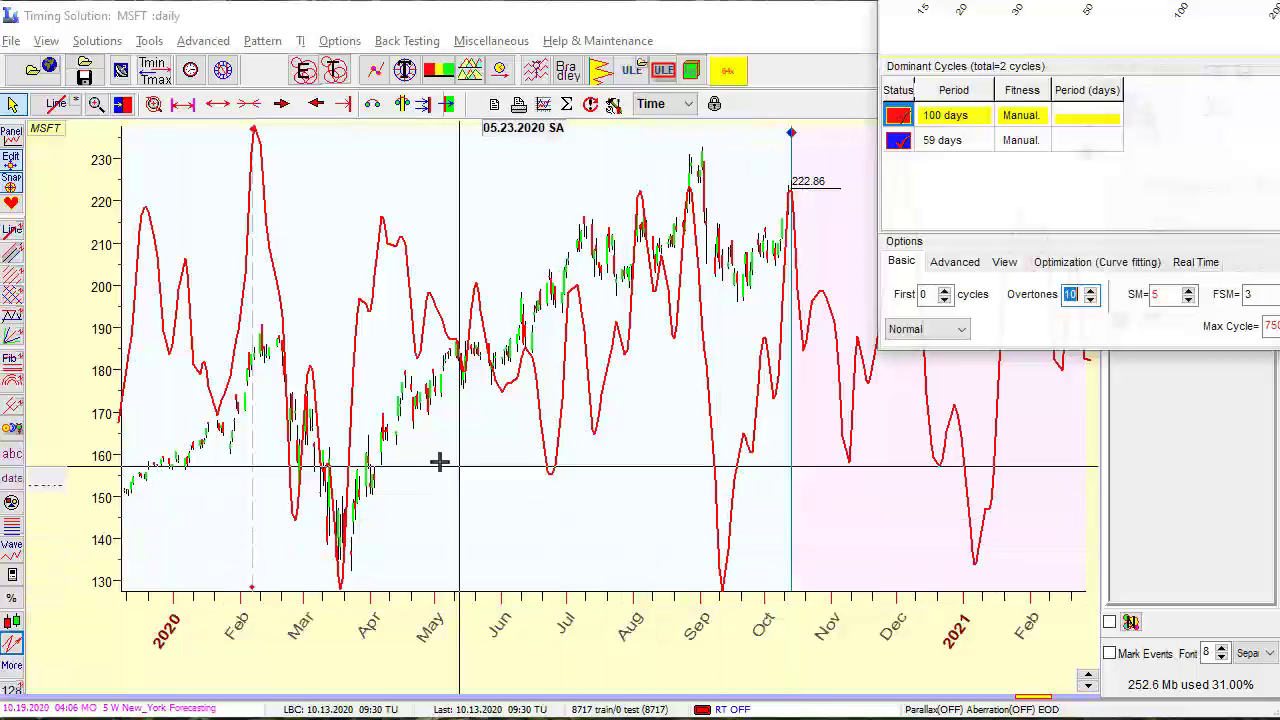
# Rerun the optimization on a viewed interval from August 2019 to October 2020 and choose the (0,10,3) model
pyautogui.moveTo(423, 474); pyautogui.dragTo(594, 483)
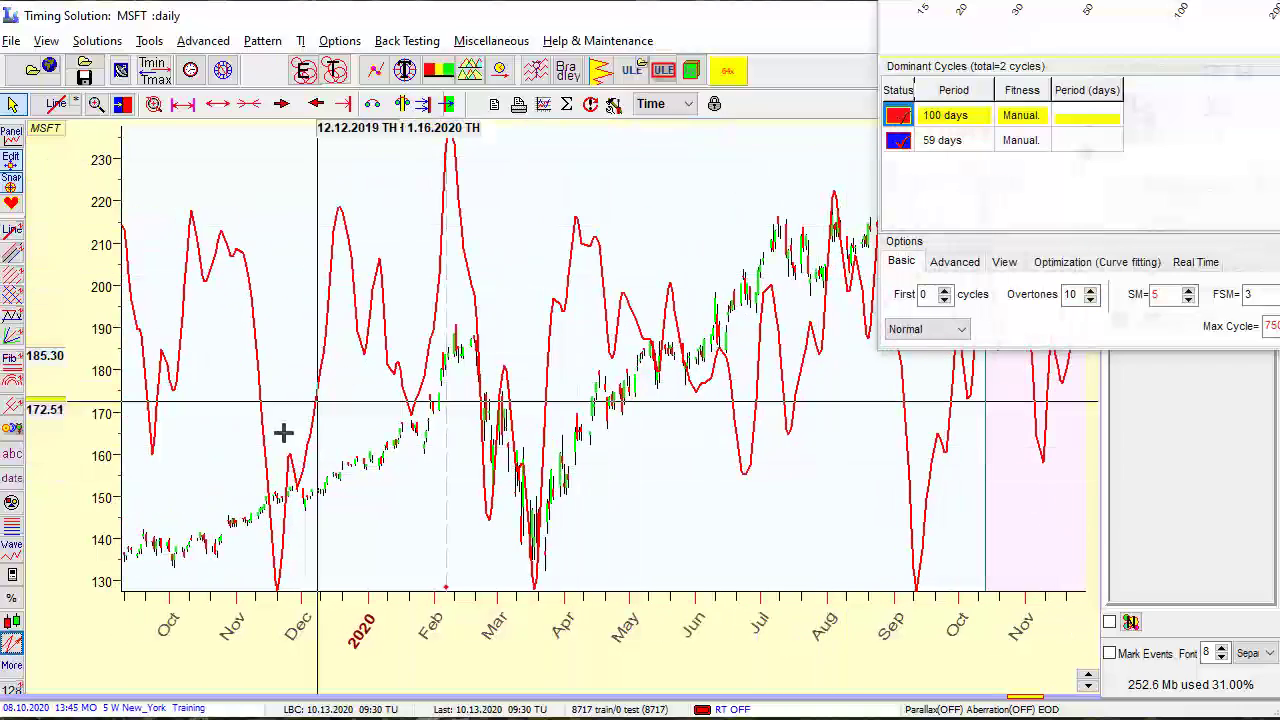
pyautogui.moveTo(189, 565); pyautogui.dragTo(273, 520)
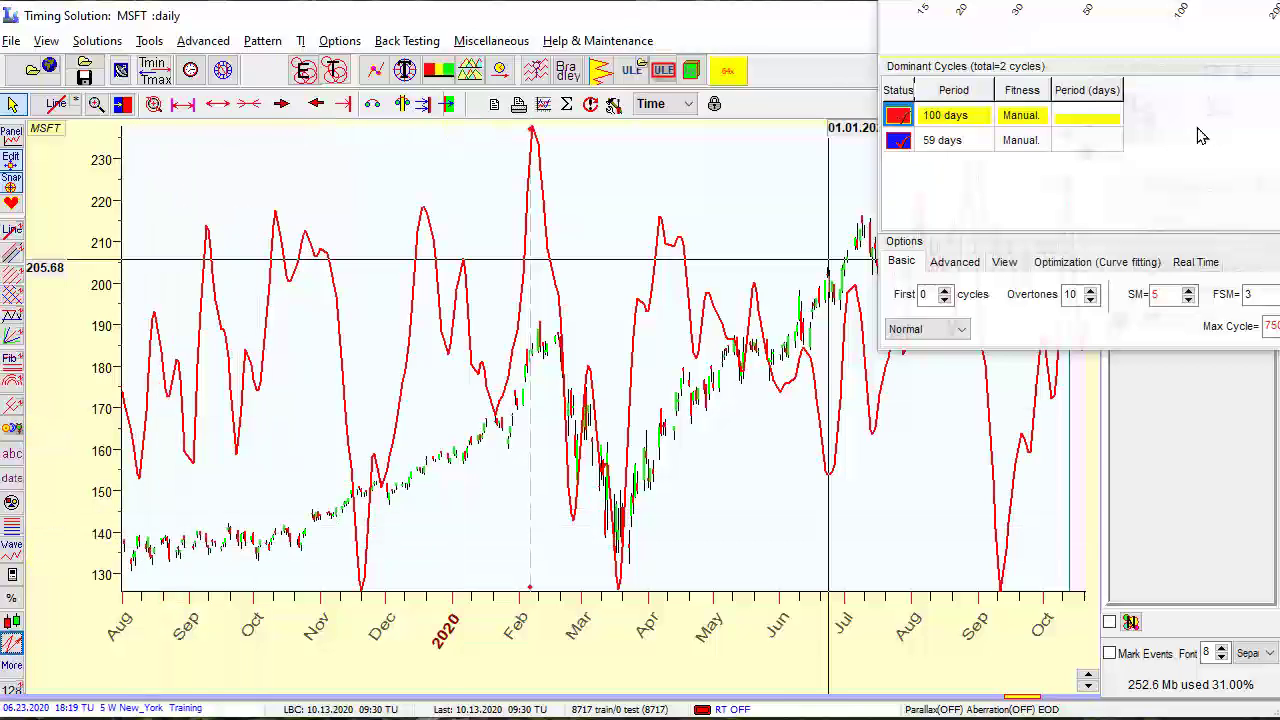
pyautogui.click(1127, 263)
pyautogui.click(1268, 320)
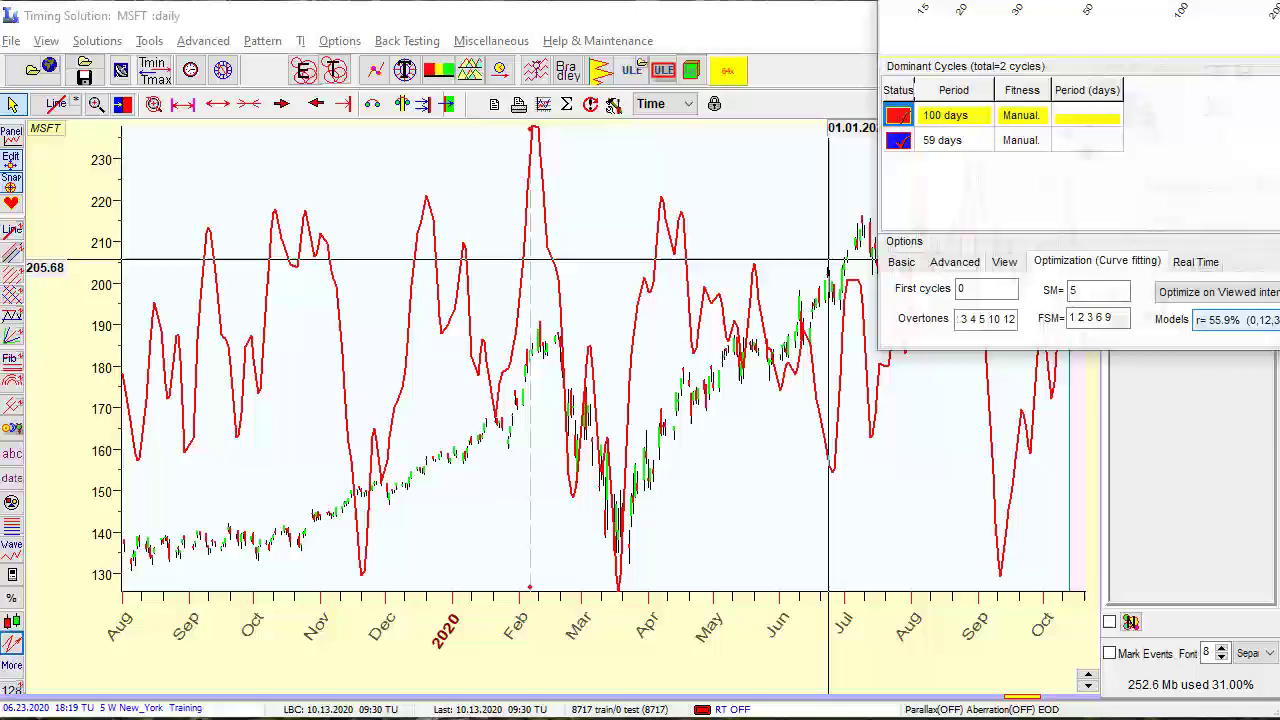
pyautogui.click(1270, 320)
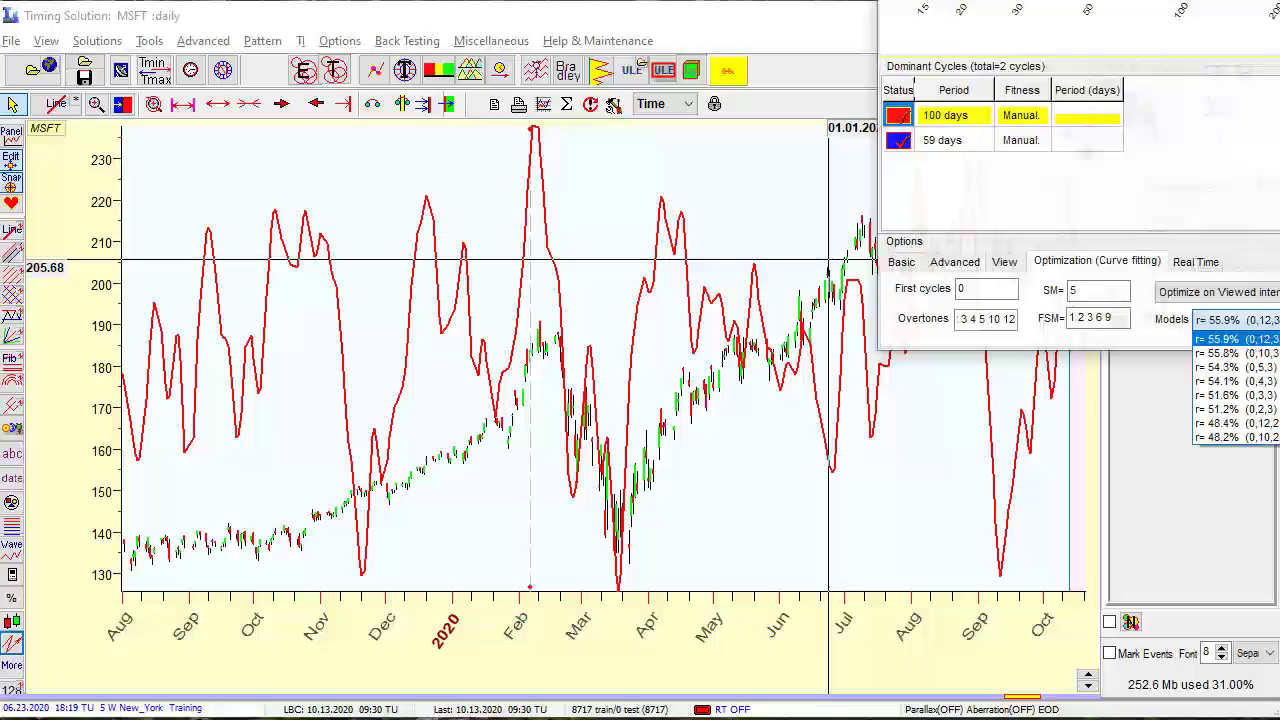
pyautogui.click(1262, 353)
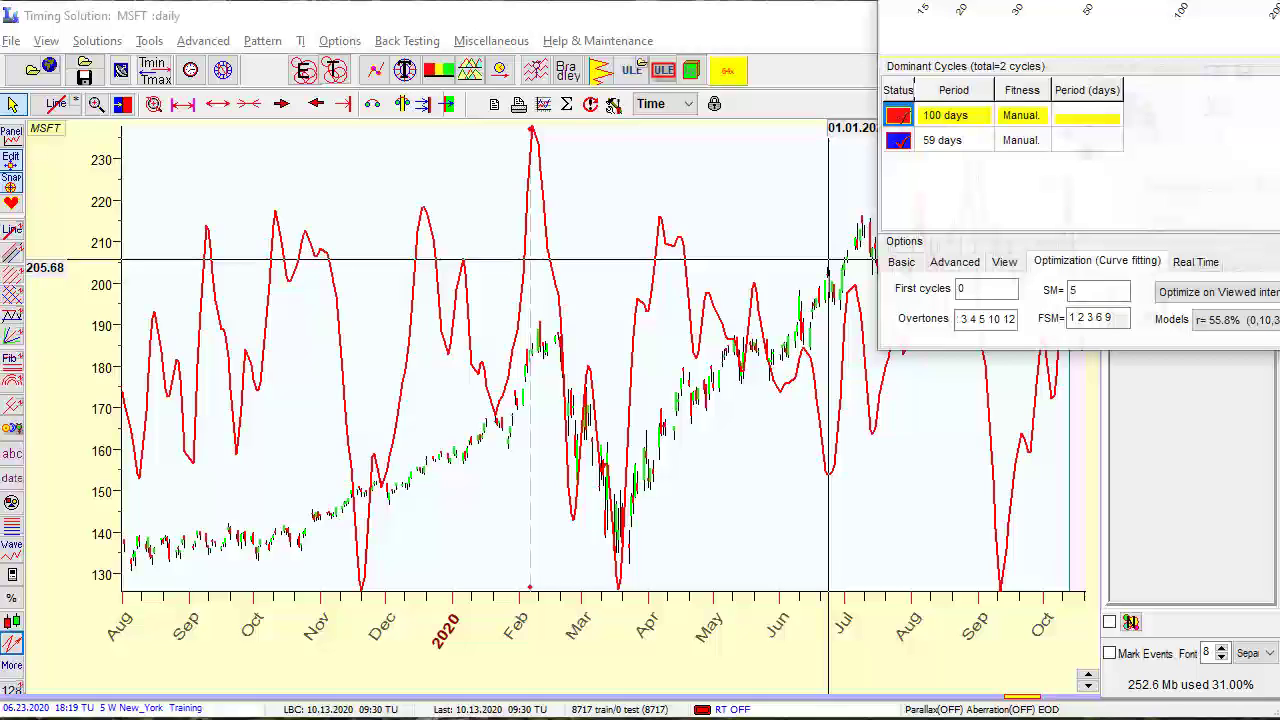
# Set the LBC to 11.24.2019 and inspect the recalculated projection against the prices that follow it
pyautogui.scroll(-5, 828, 262)
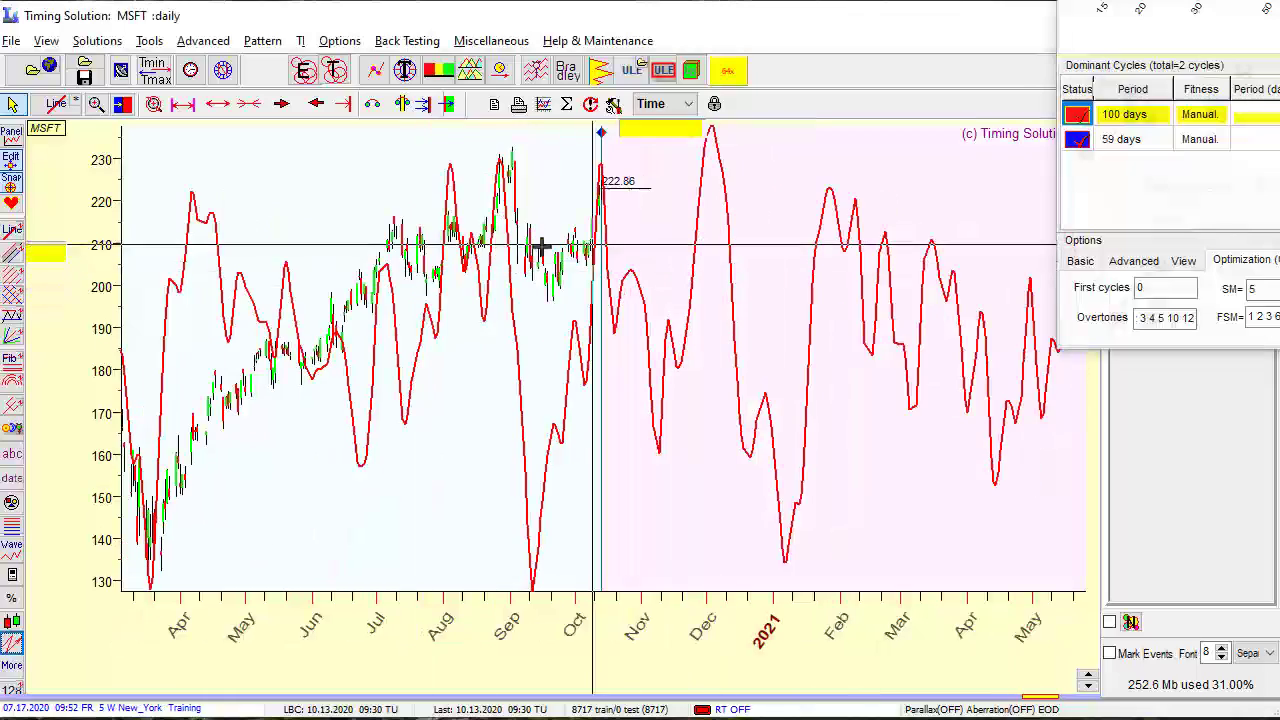
pyautogui.scroll(6, 677, 274)
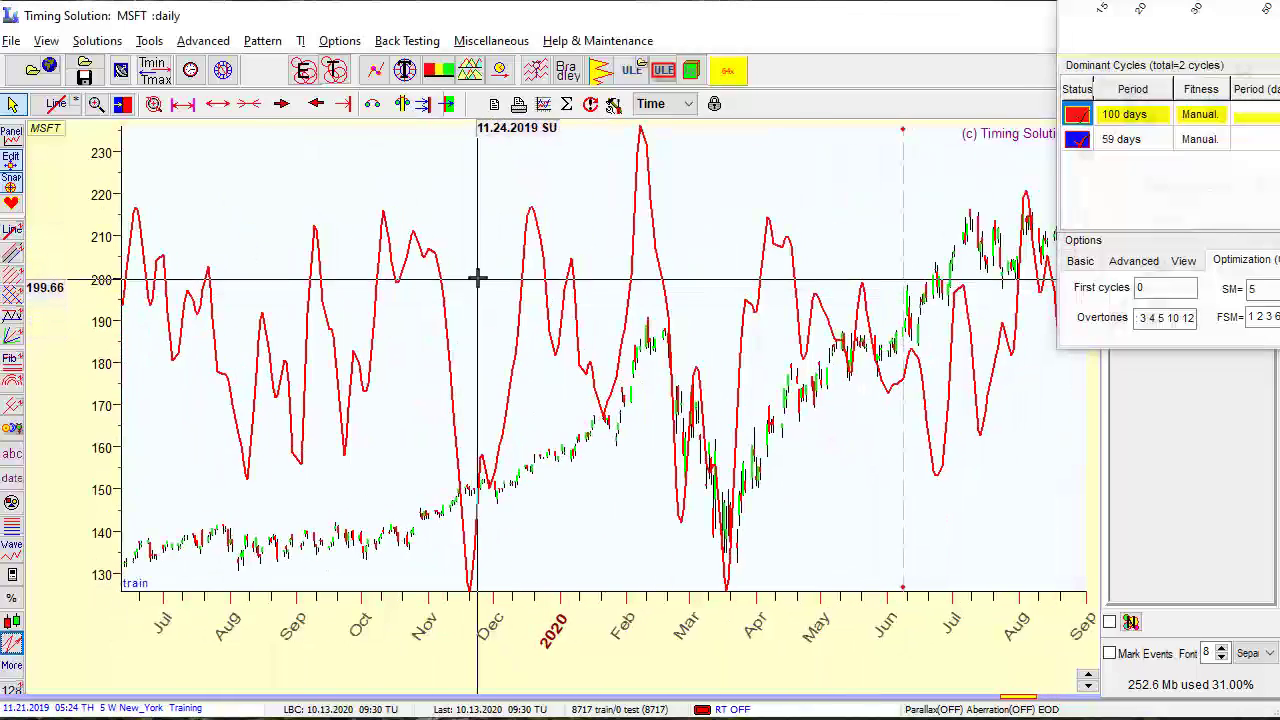
pyautogui.rightClick(478, 280)
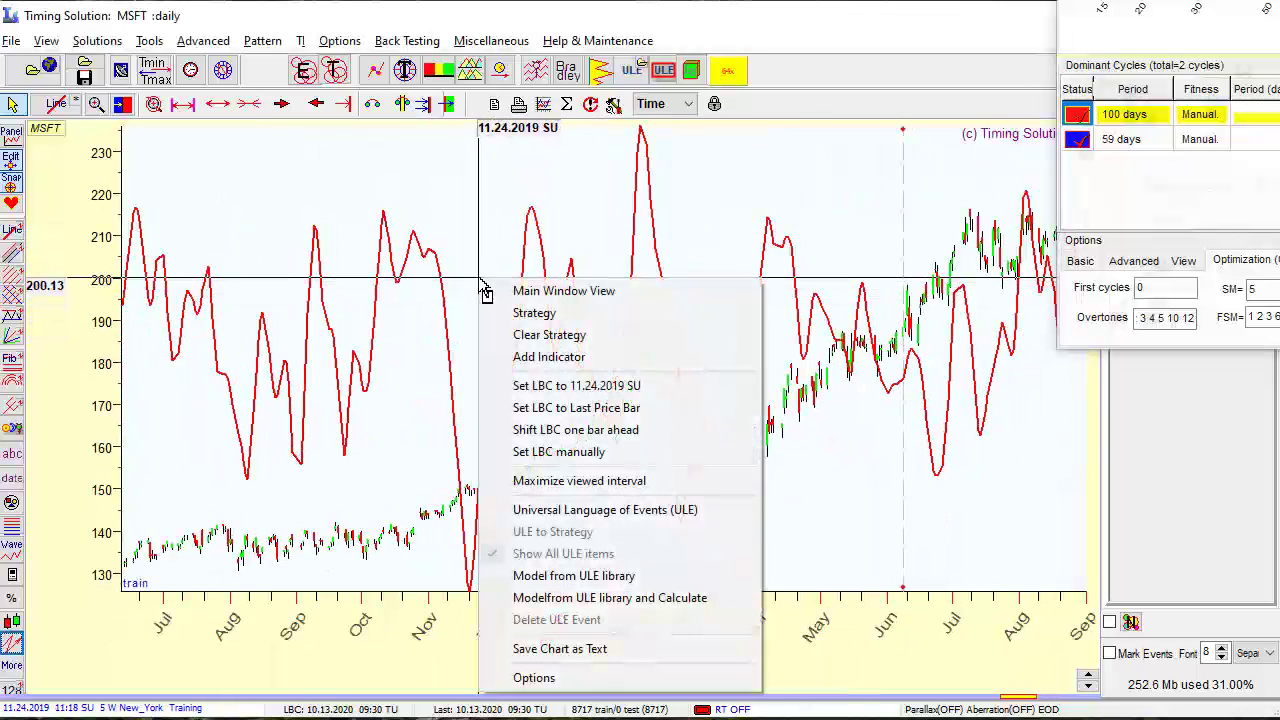
pyautogui.click(538, 388)
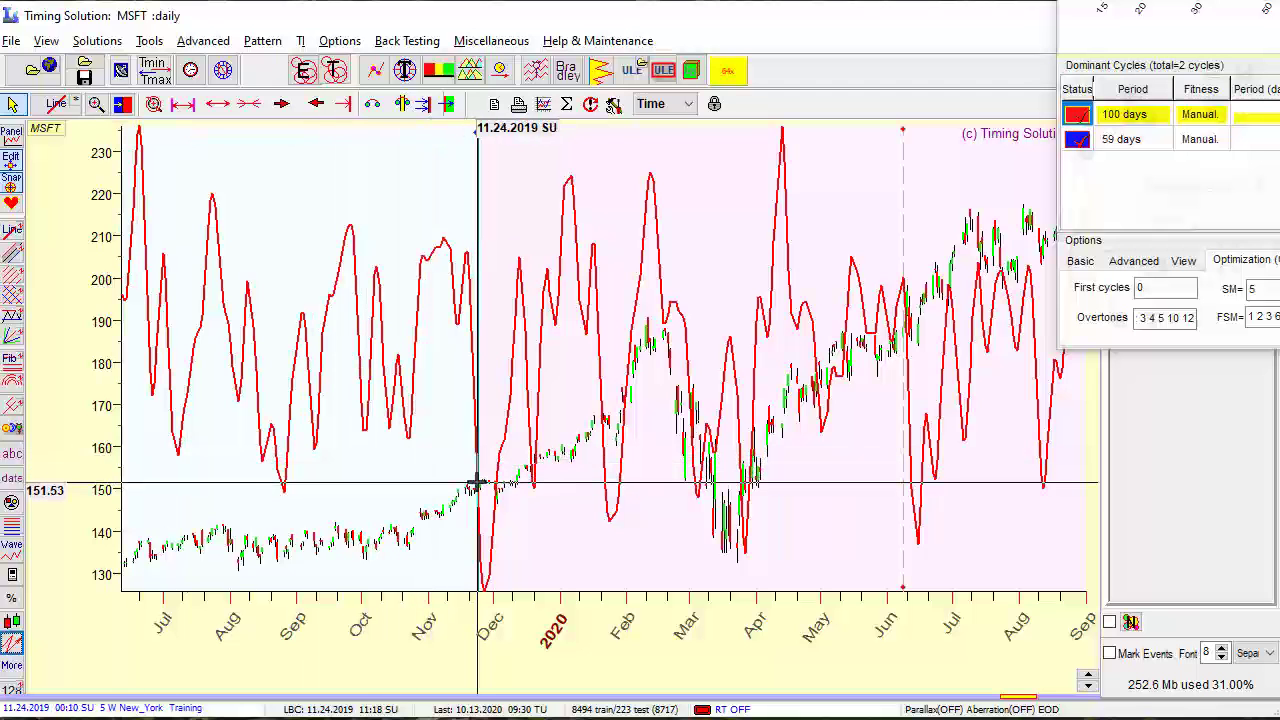
pyautogui.moveTo(731, 457); pyautogui.dragTo(411, 440)
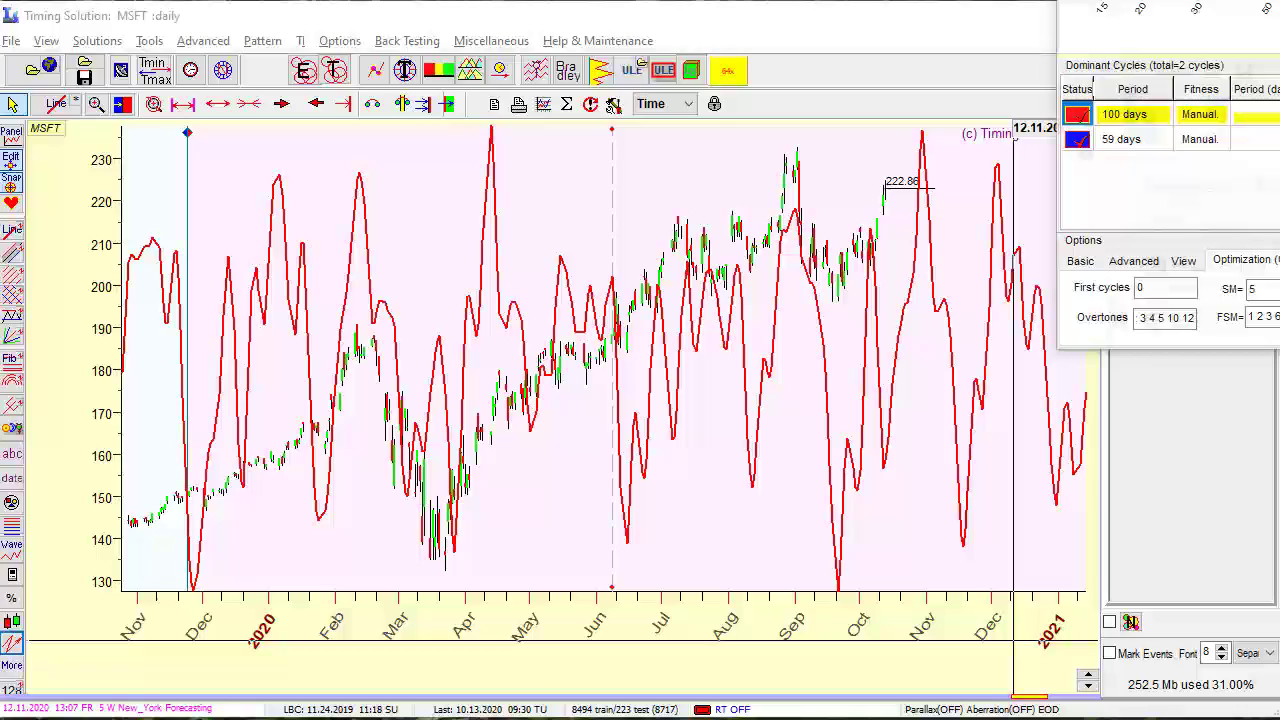
# Close the cycles model and draw a Harmonic String on the price chart from about 11.18.2019 to 07.22.2020
pyautogui.press('Escape')
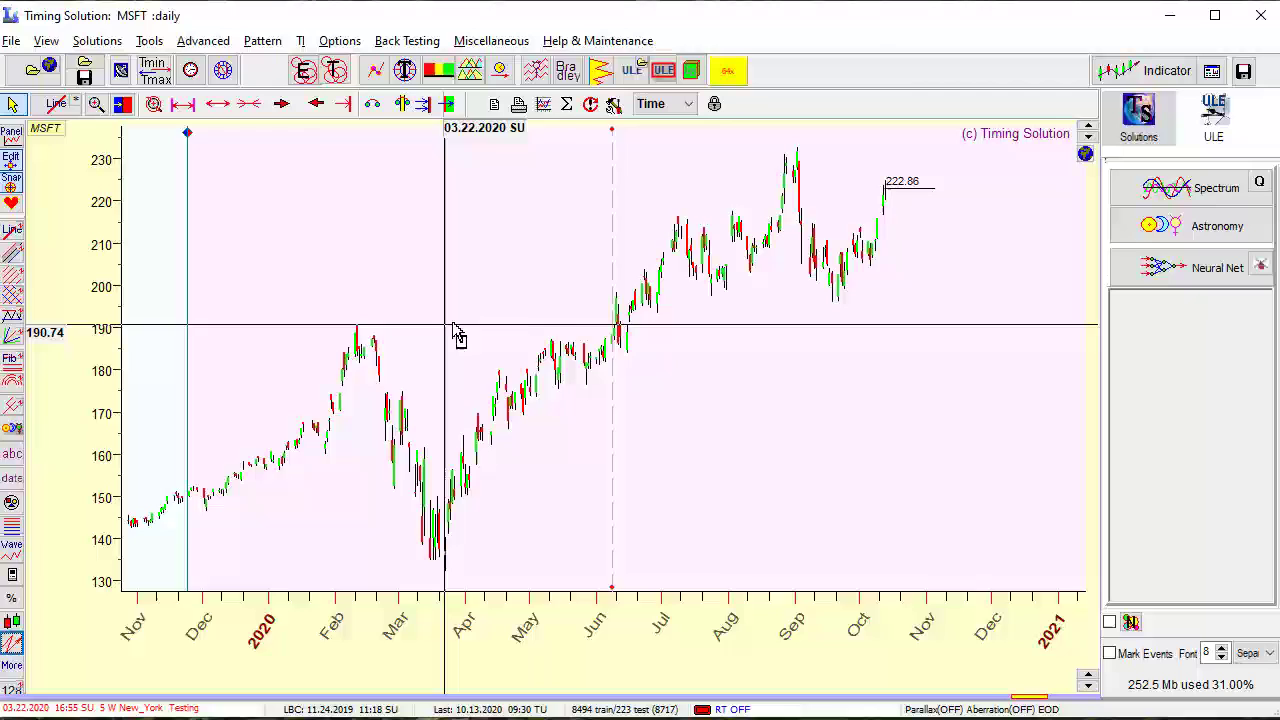
pyautogui.moveTo(457, 331); pyautogui.dragTo(553, 313)
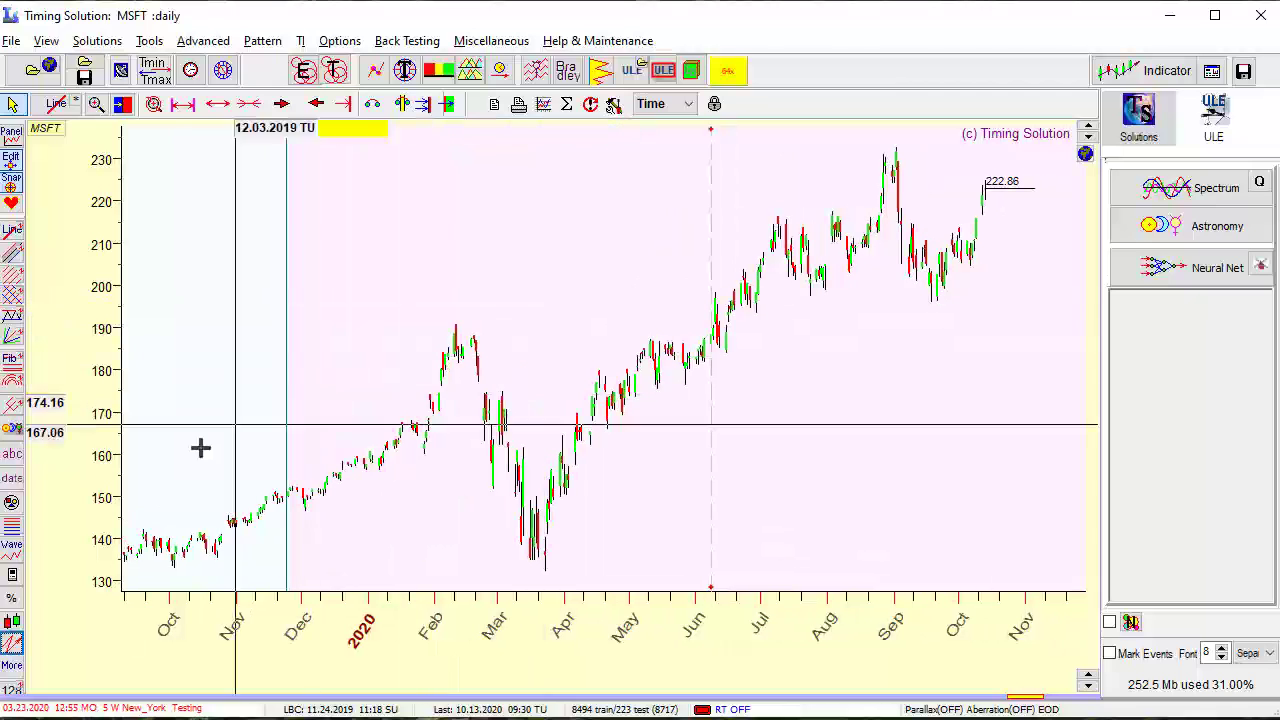
pyautogui.click(19, 646)
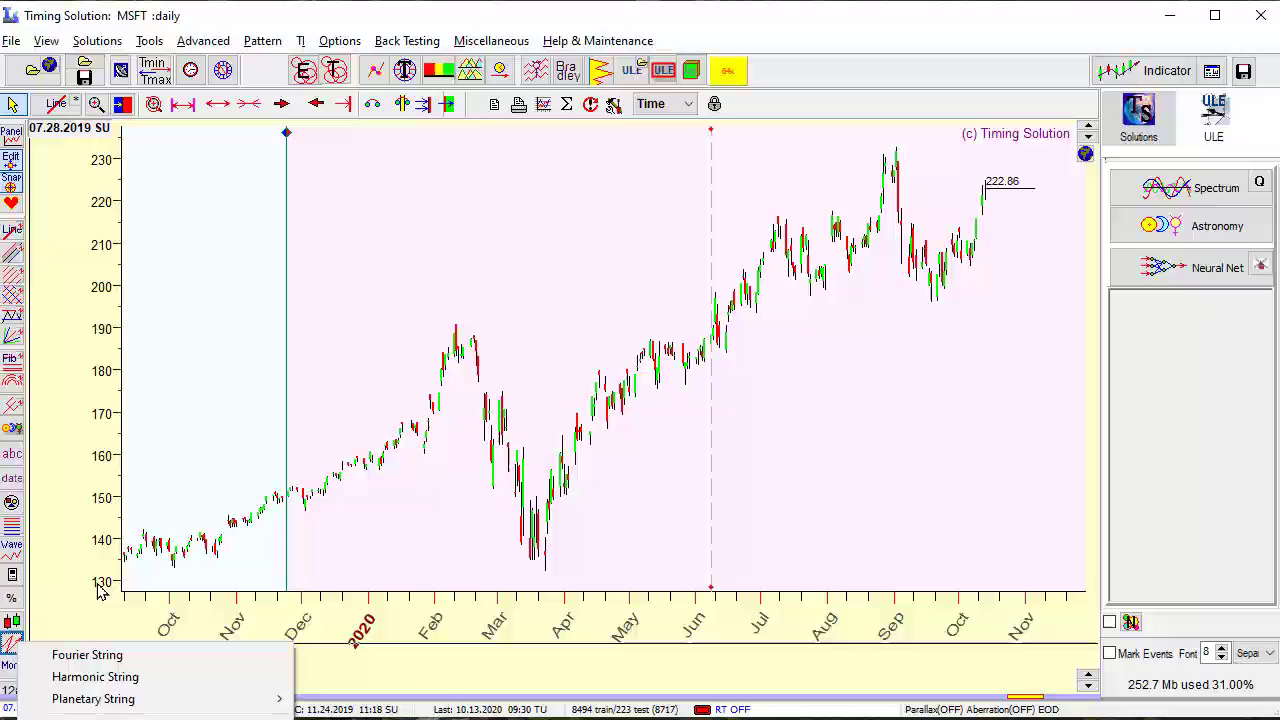
pyautogui.click(8, 648)
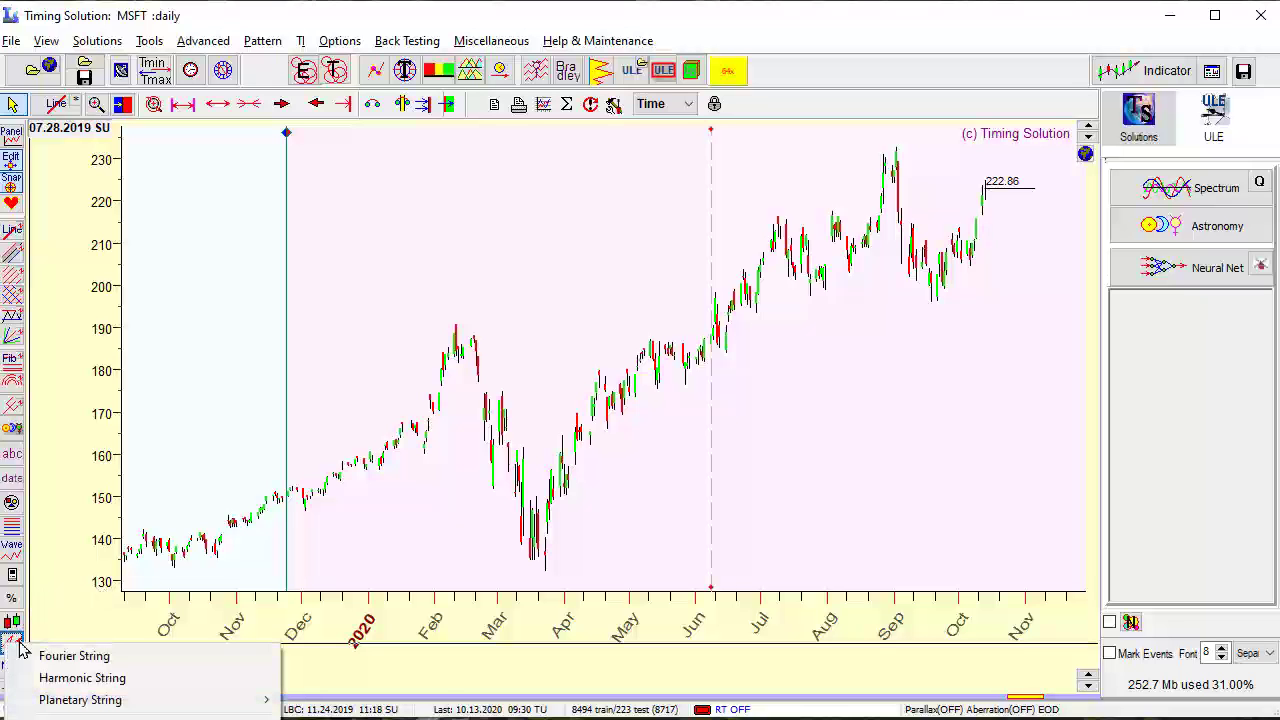
pyautogui.click(82, 678)
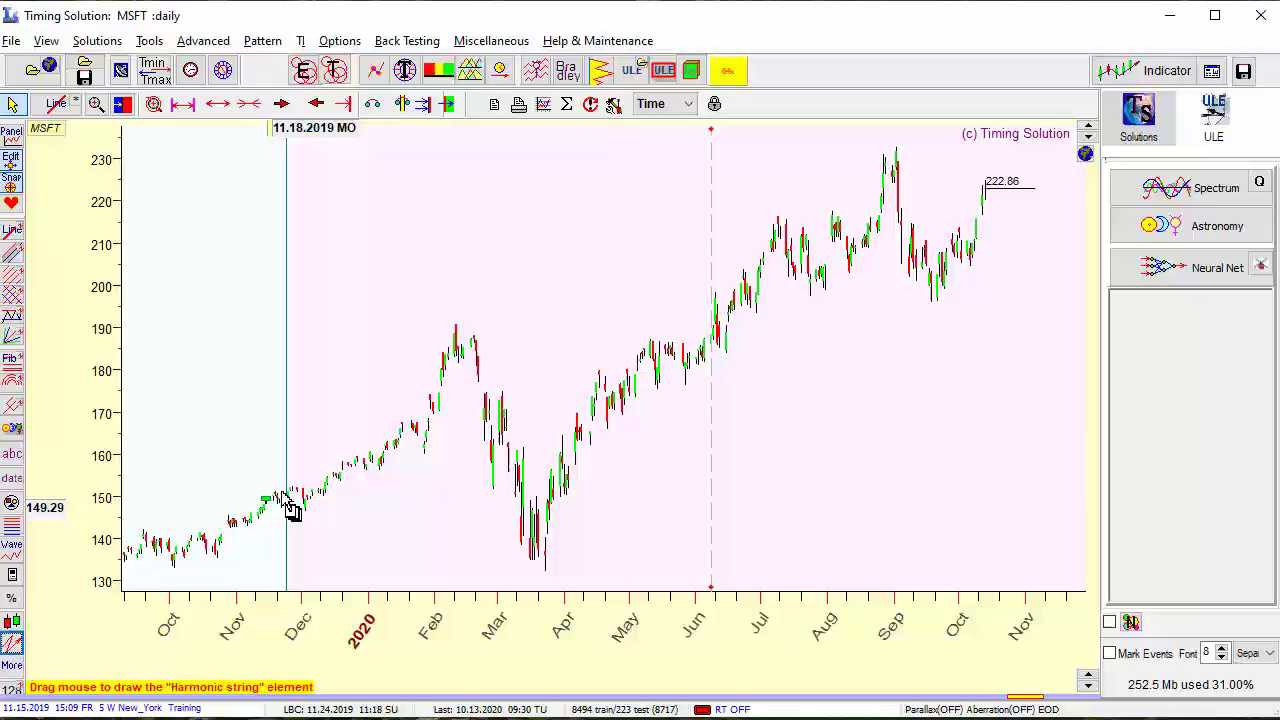
pyautogui.moveTo(286, 503); pyautogui.dragTo(805, 191)
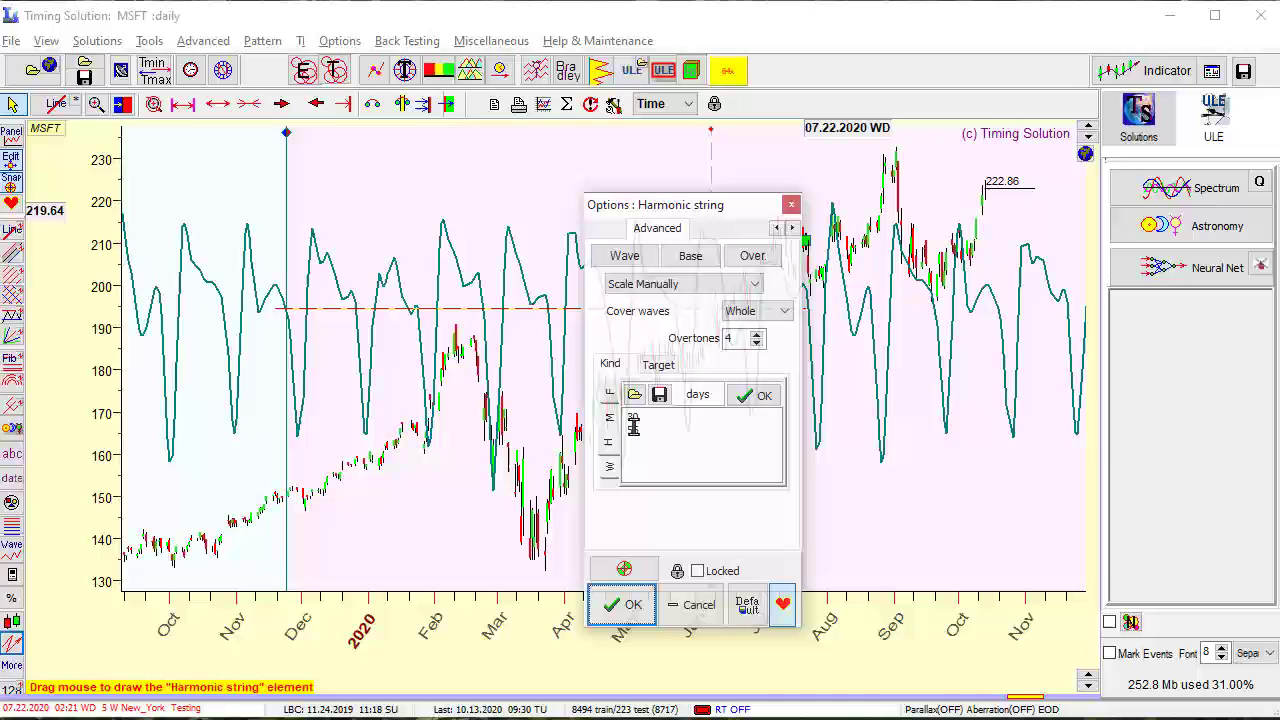
# Replace the harmonic string's periods with 100 and 59 days and apply the options
pyautogui.hotkey('ctrl', 'a')
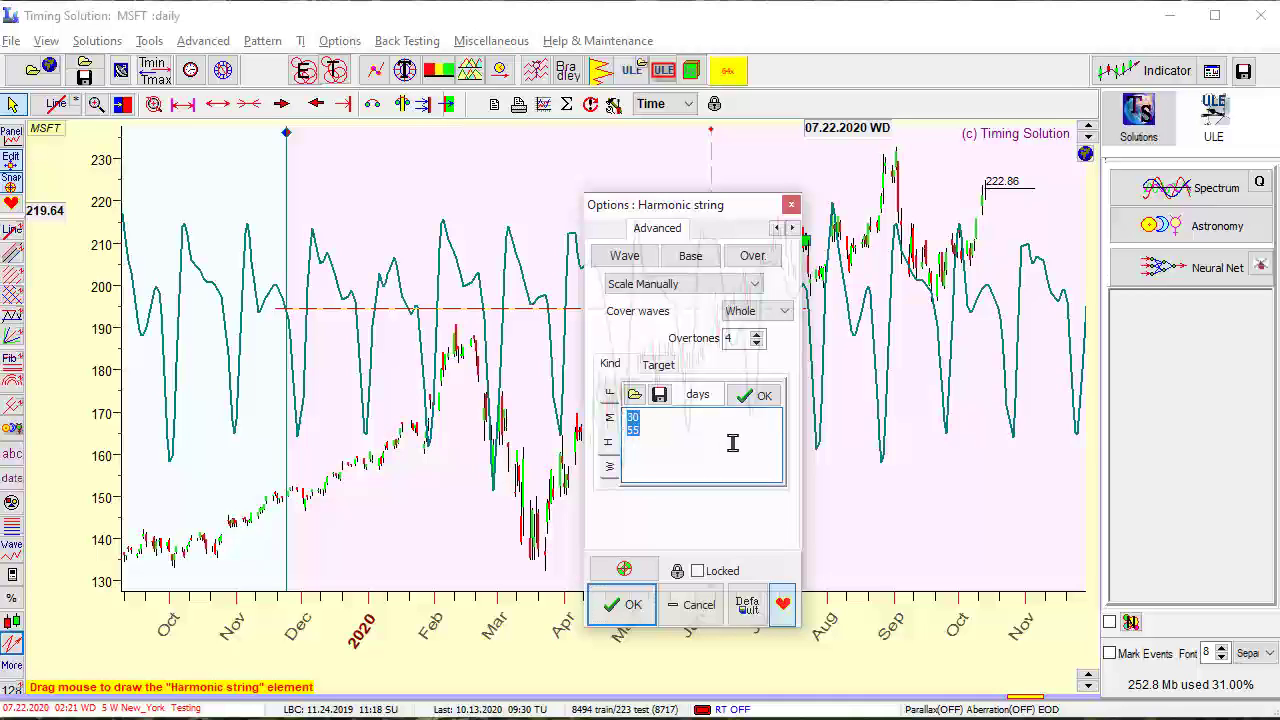
pyautogui.write('100')
pyautogui.press('Return')
pyautogui.write('59')
pyautogui.click(766, 396)
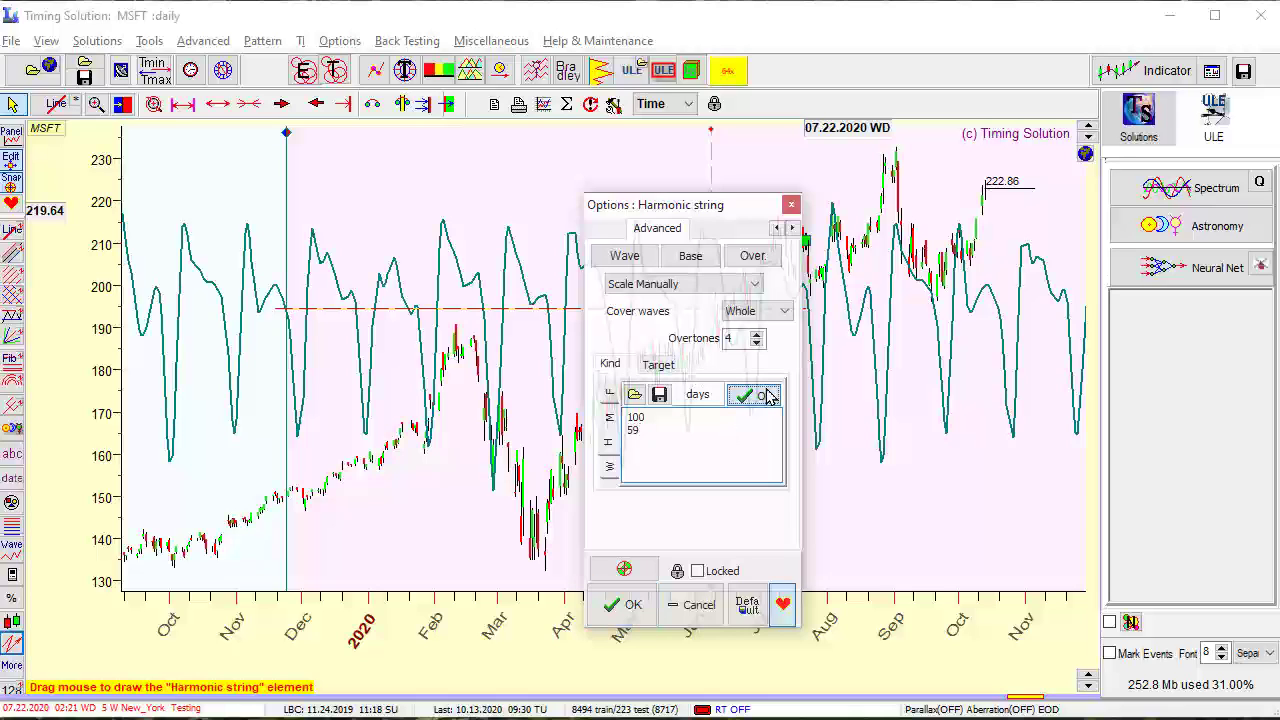
pyautogui.moveTo(697, 216); pyautogui.dragTo(857, 144)
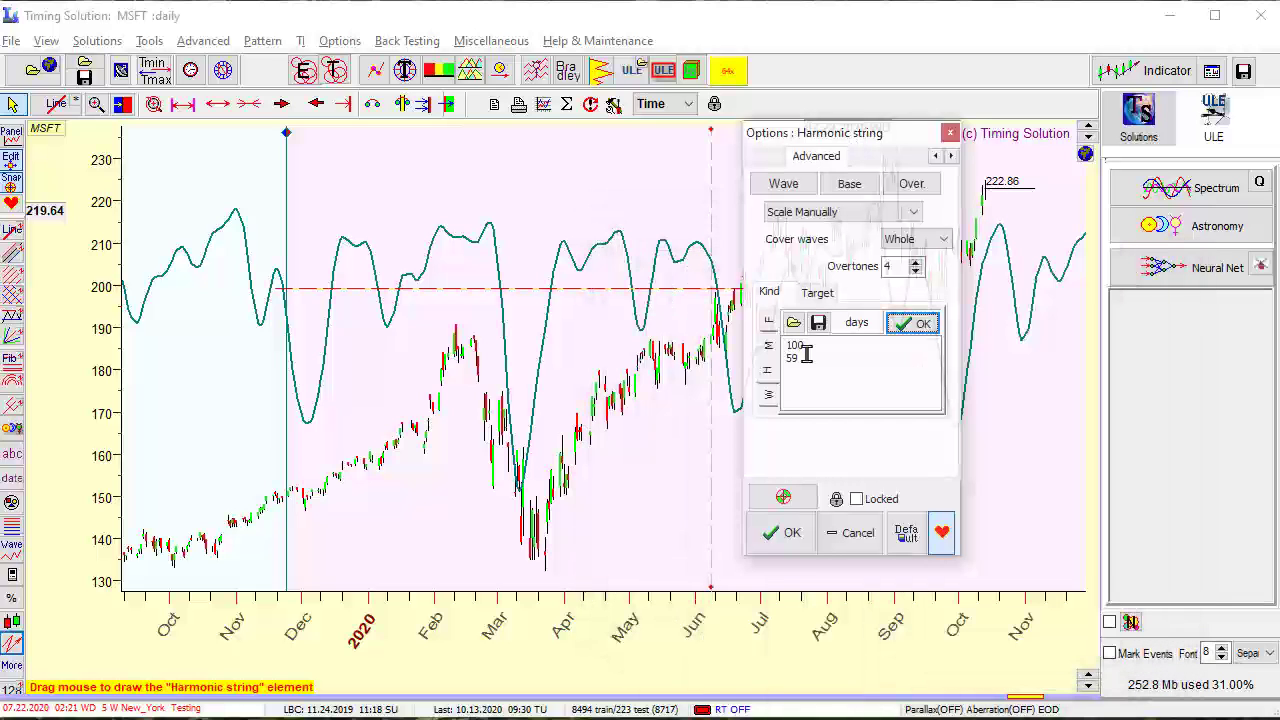
pyautogui.click(785, 533)
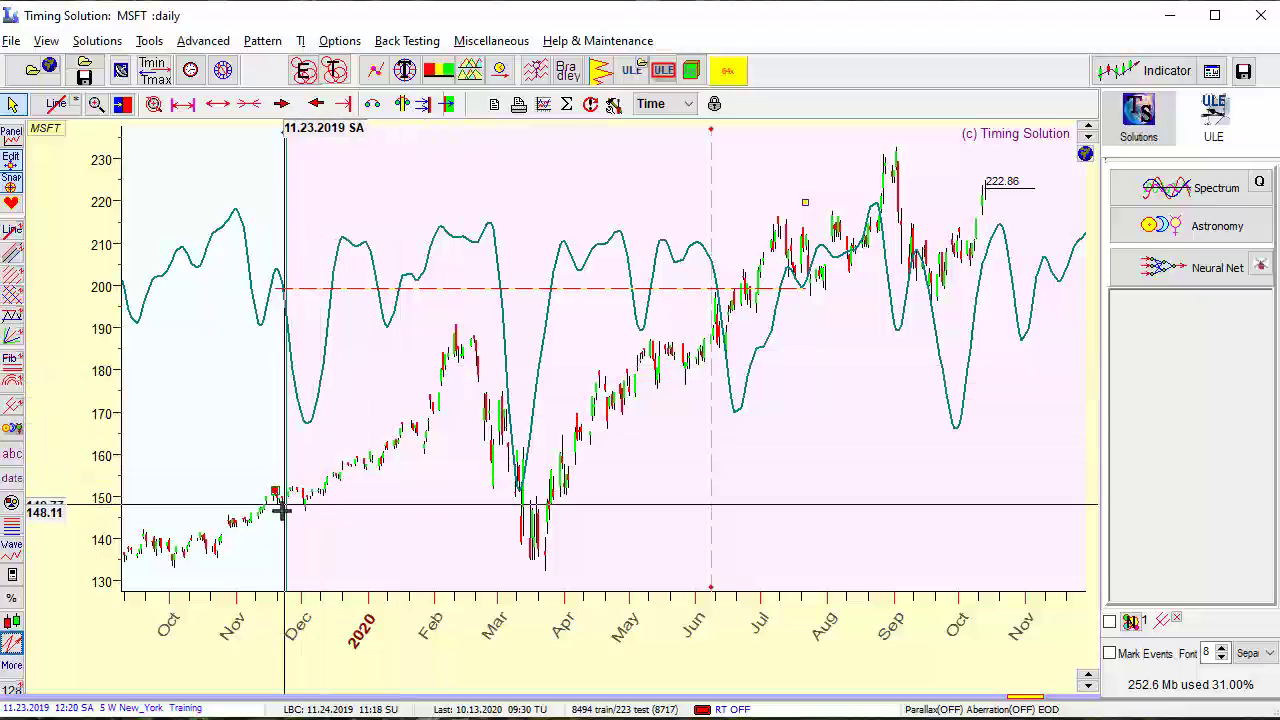
# Move the harmonic string's end point to about 10.01.2020 and its start point to late November 2019
pyautogui.moveTo(271, 491); pyautogui.dragTo(210, 505)
pyautogui.moveTo(803, 203); pyautogui.dragTo(949, 209)
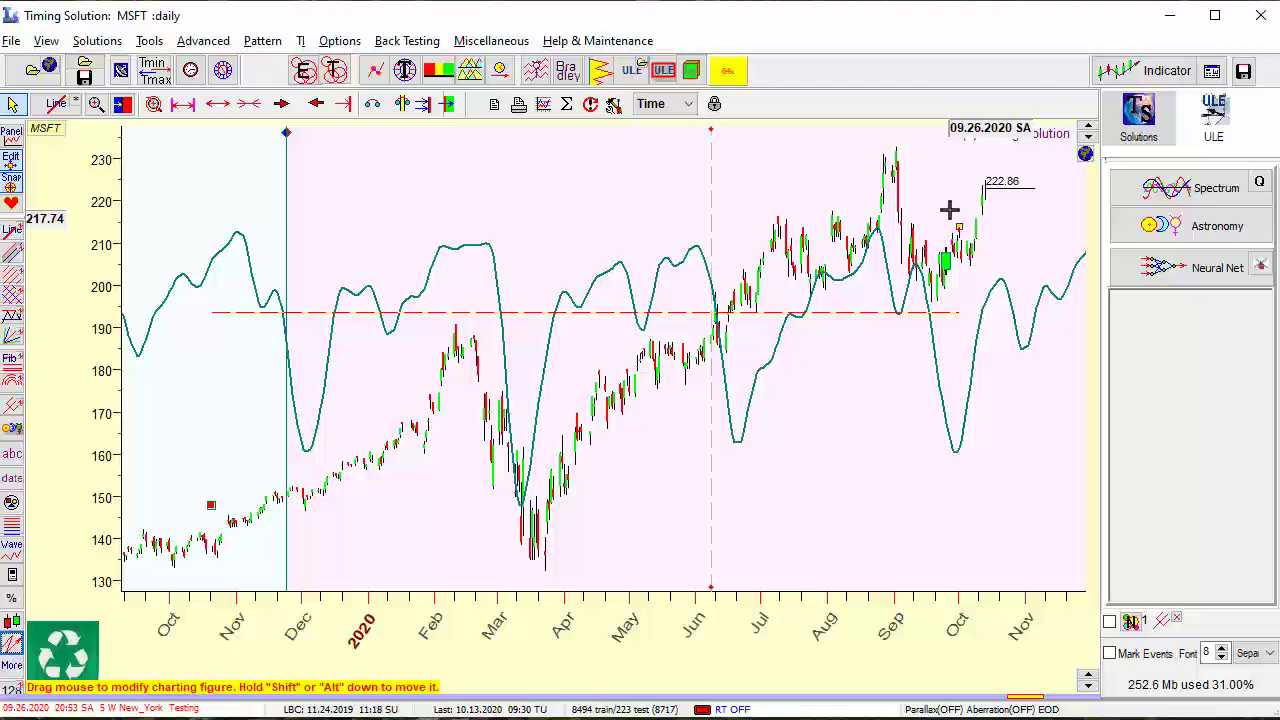
pyautogui.moveTo(210, 505); pyautogui.dragTo(289, 490)
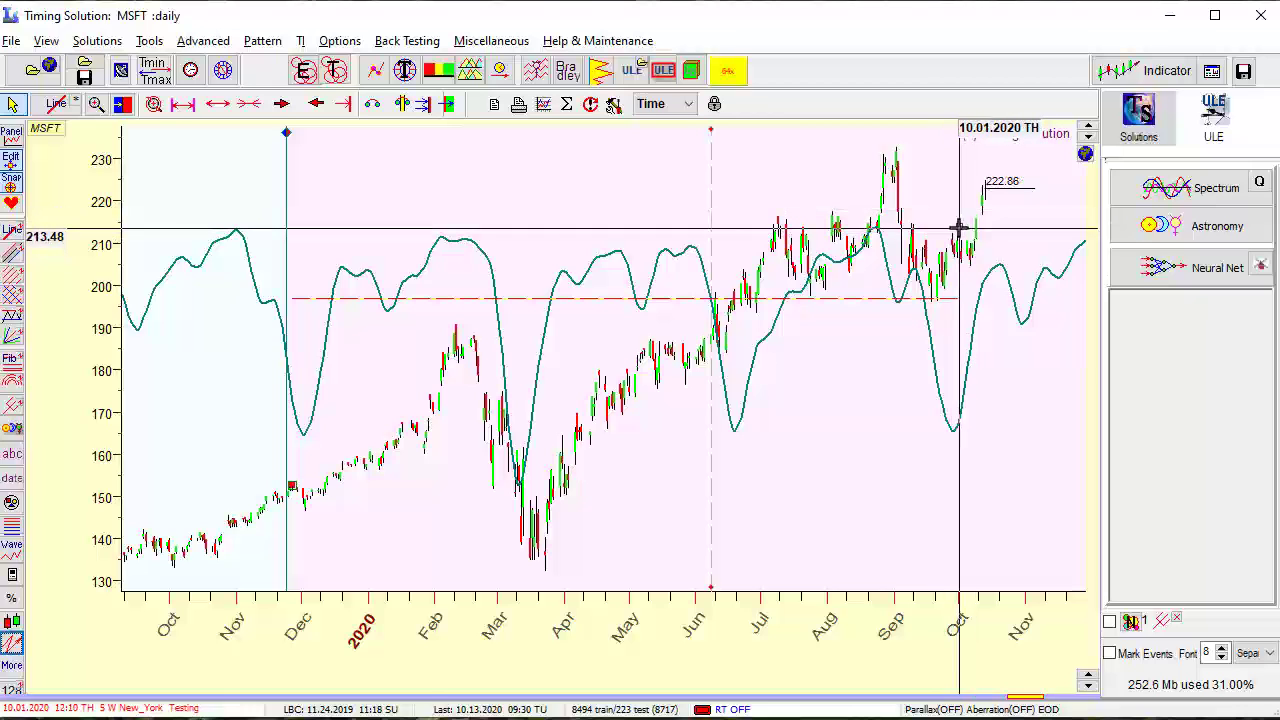
# Change the harmonic string's wave line color to red
pyautogui.doubleClick(958, 228)
pyautogui.click(779, 291)
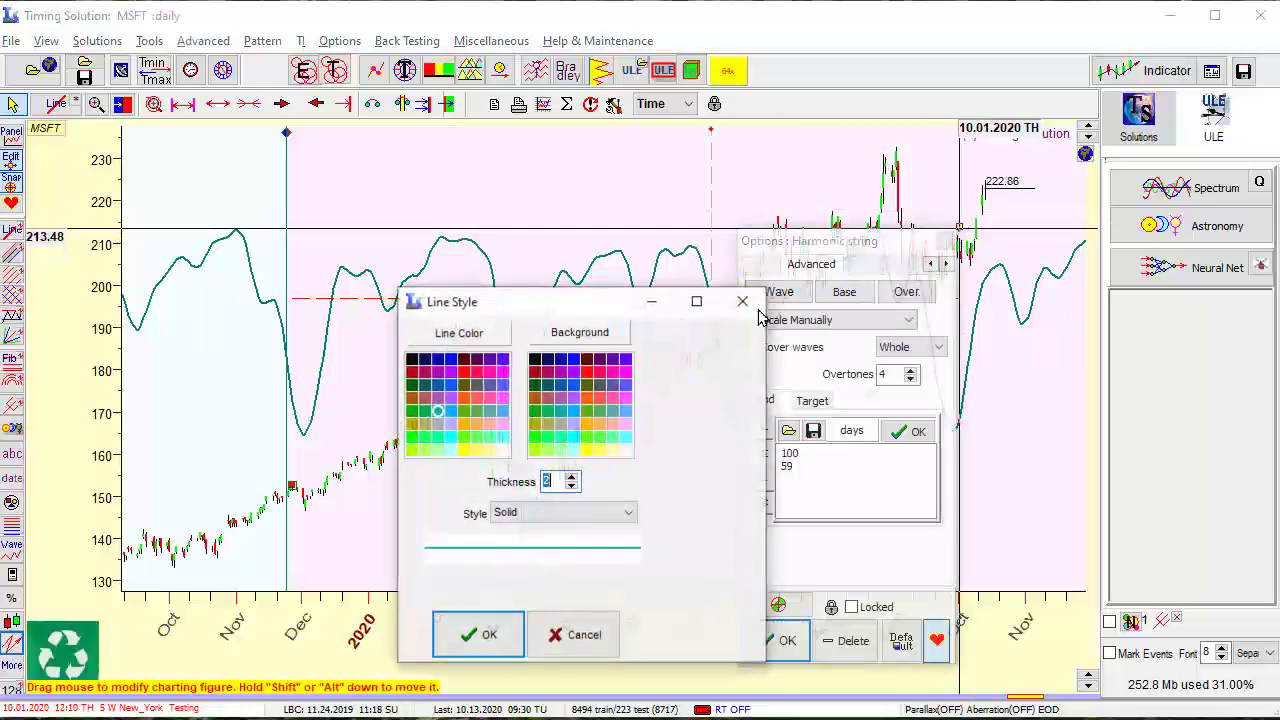
pyautogui.click(465, 372)
pyautogui.click(472, 632)
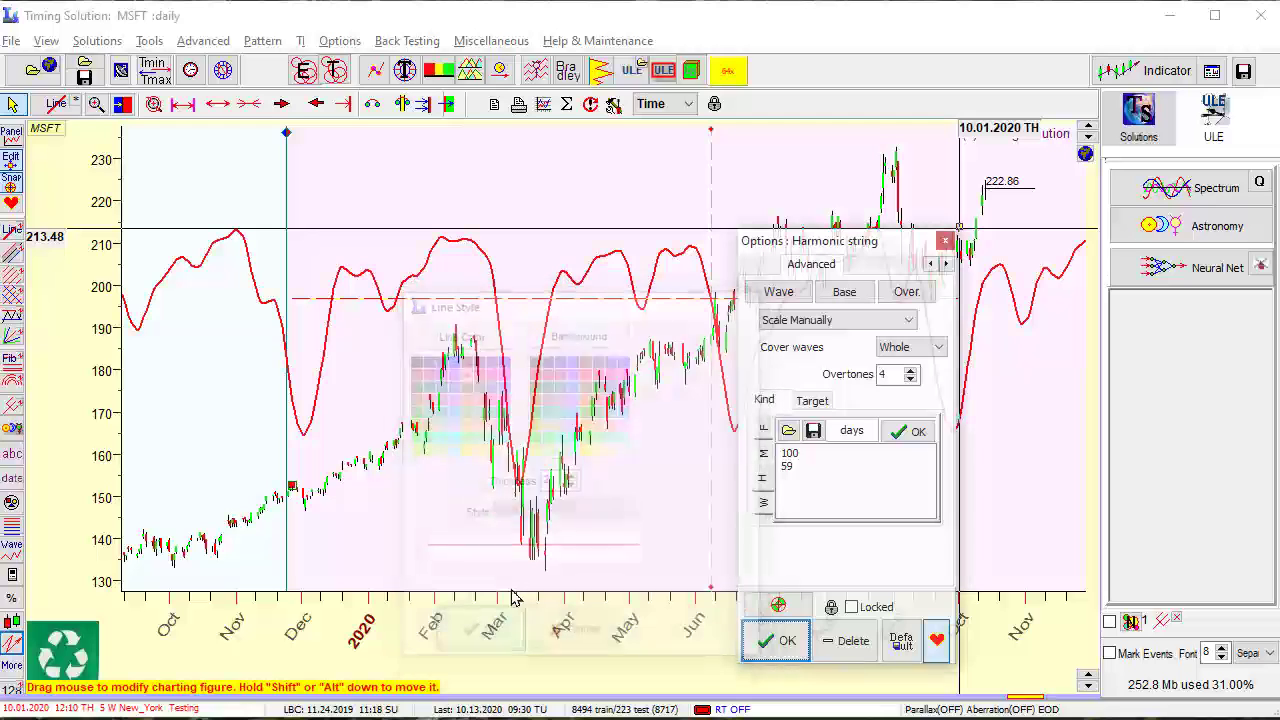
# Reduce the harmonic string's overtones to 1 and shift its start point to about the end of October 2019
pyautogui.click(910, 380)
pyautogui.click(910, 380)
pyautogui.click(910, 380)
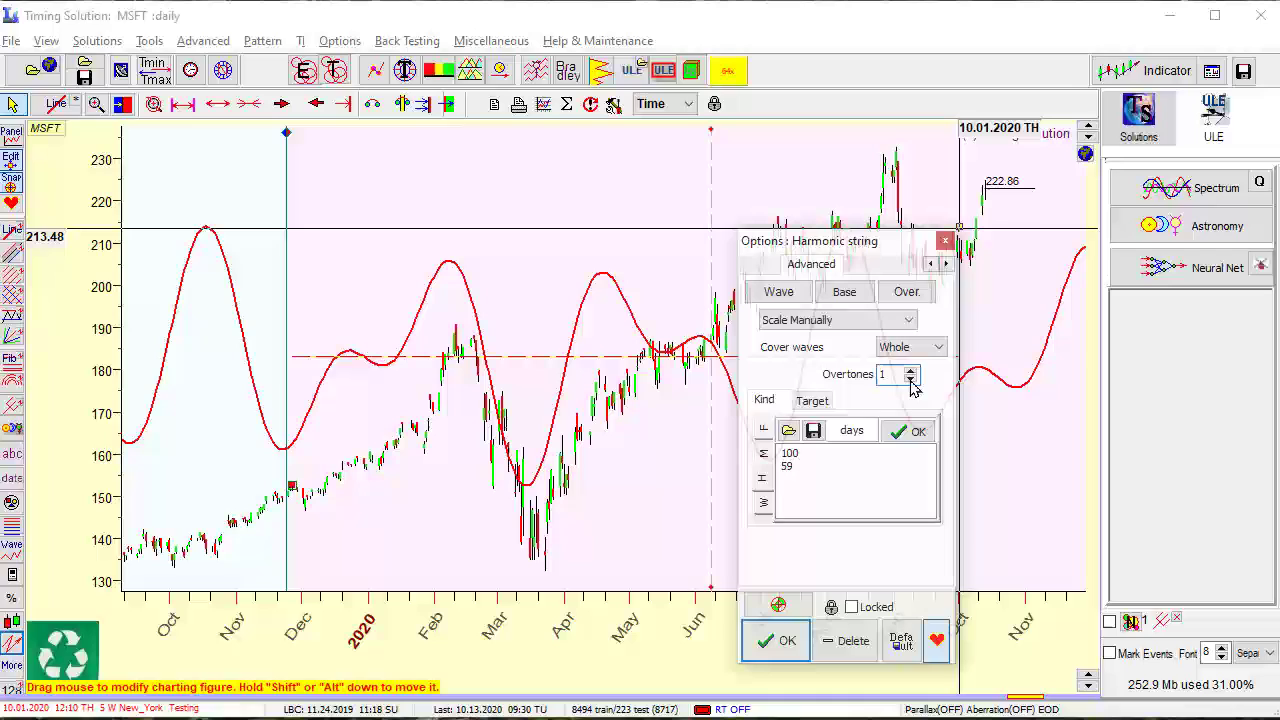
pyautogui.click(911, 381)
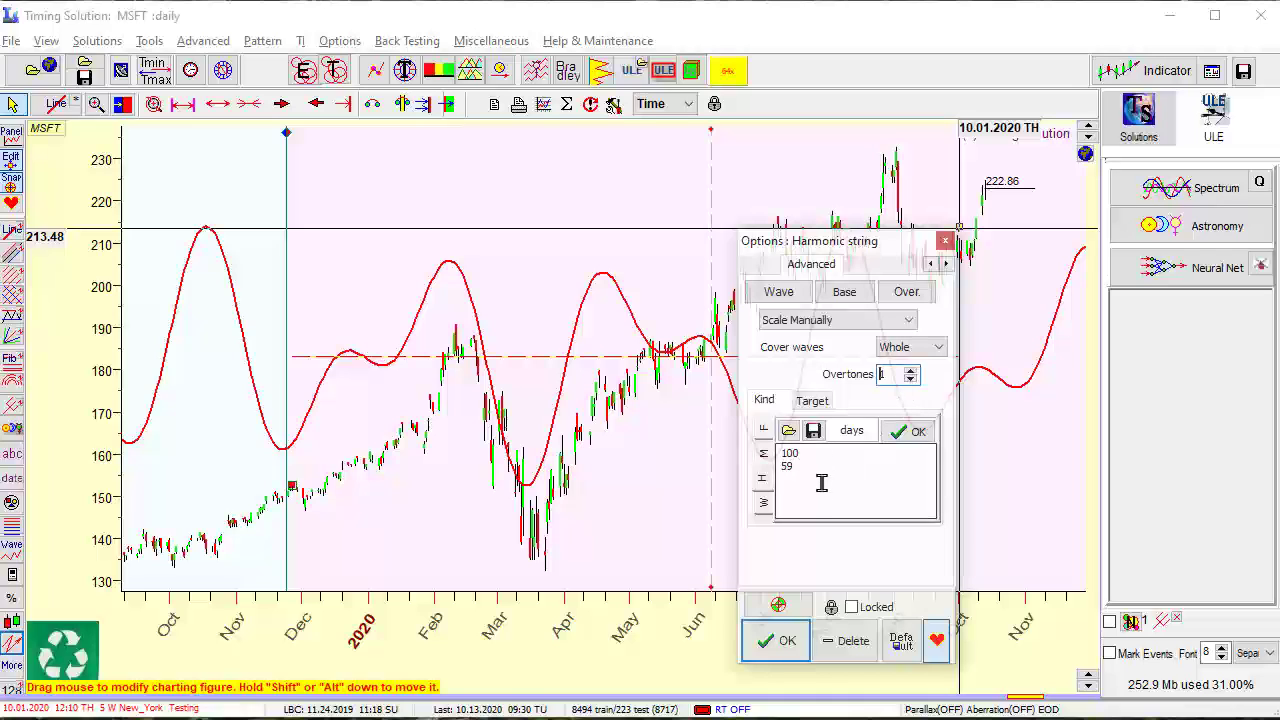
pyautogui.click(788, 641)
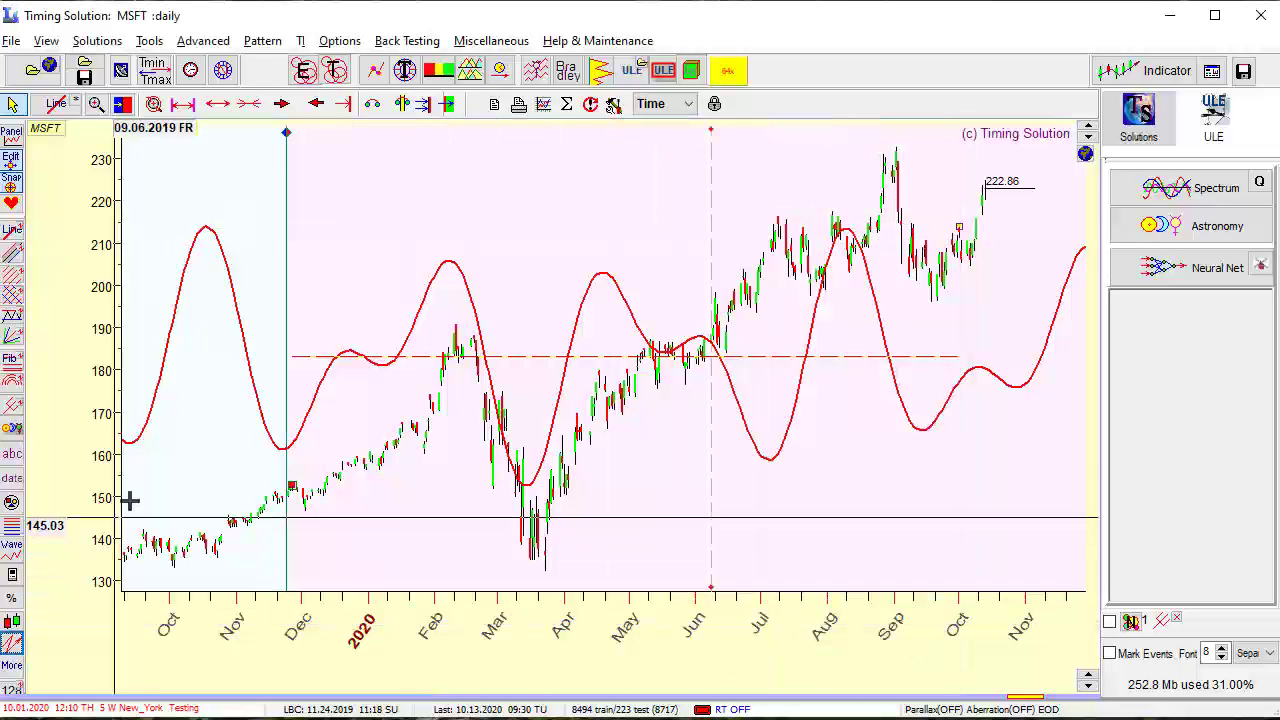
pyautogui.moveTo(294, 491); pyautogui.dragTo(237, 497)
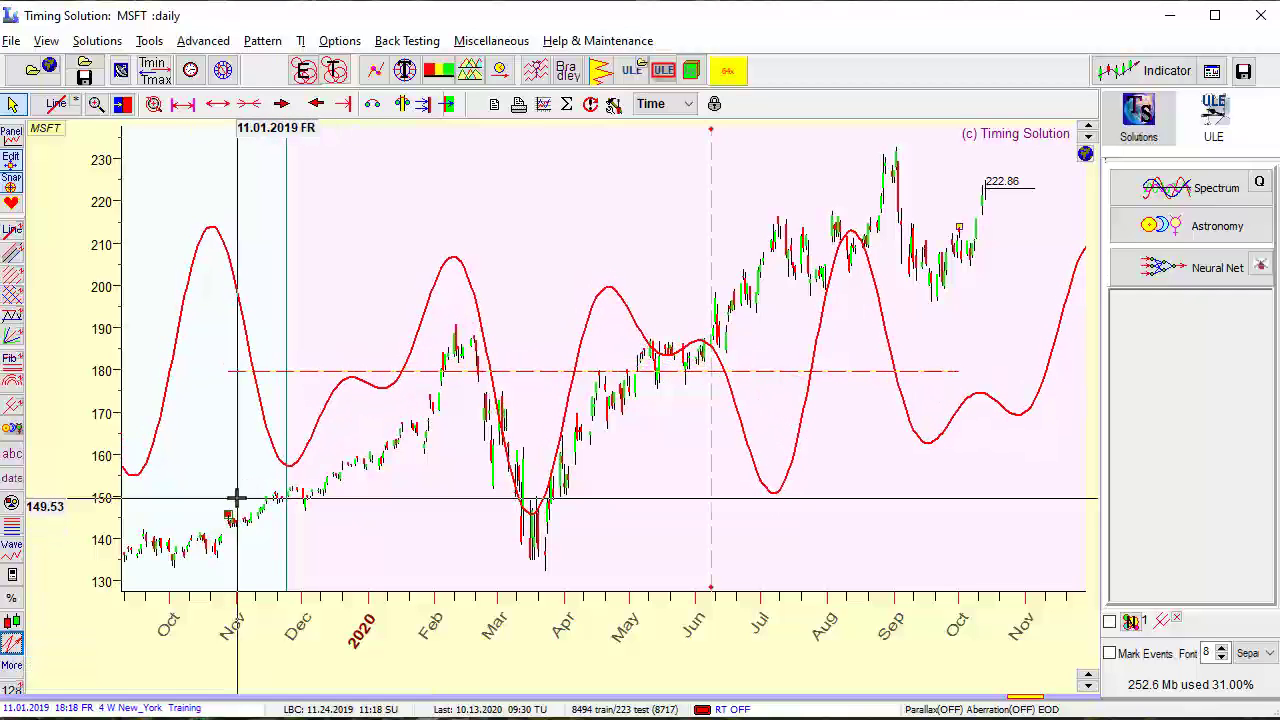
# Duplicate the harmonic string in the list of charting elements, keeping that list clear of the curve
pyautogui.click(12, 134)
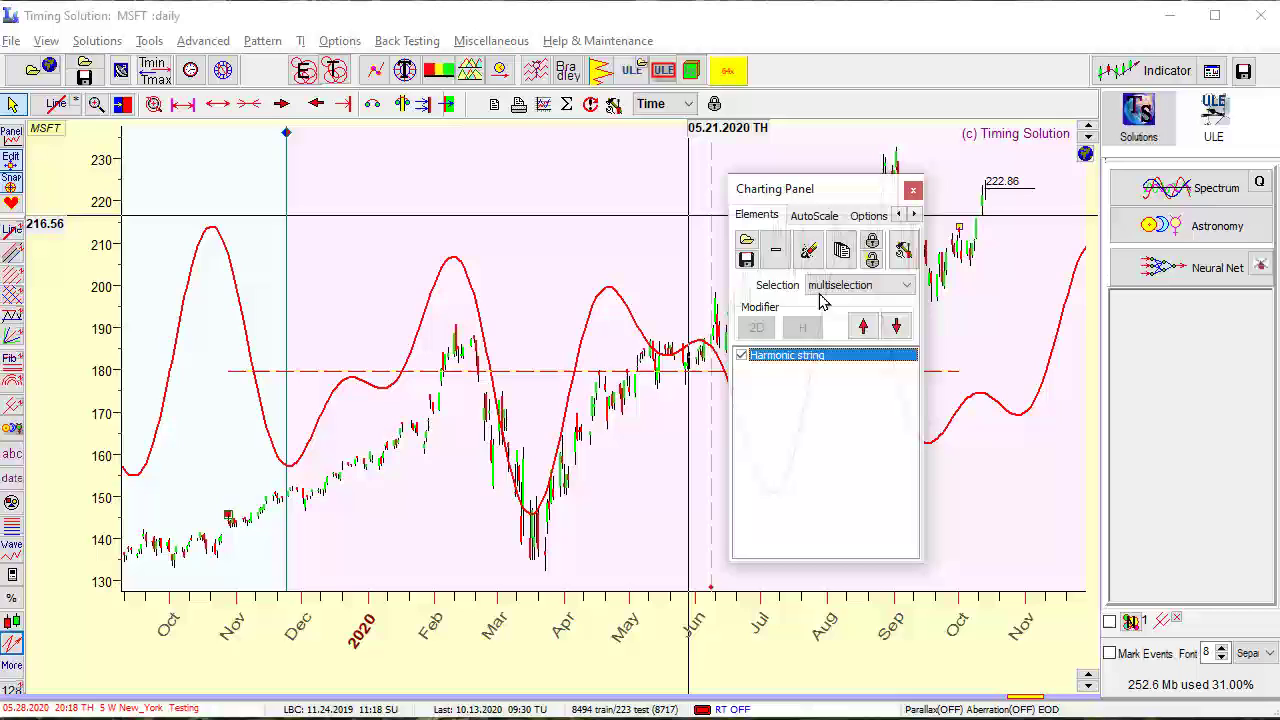
pyautogui.click(833, 256)
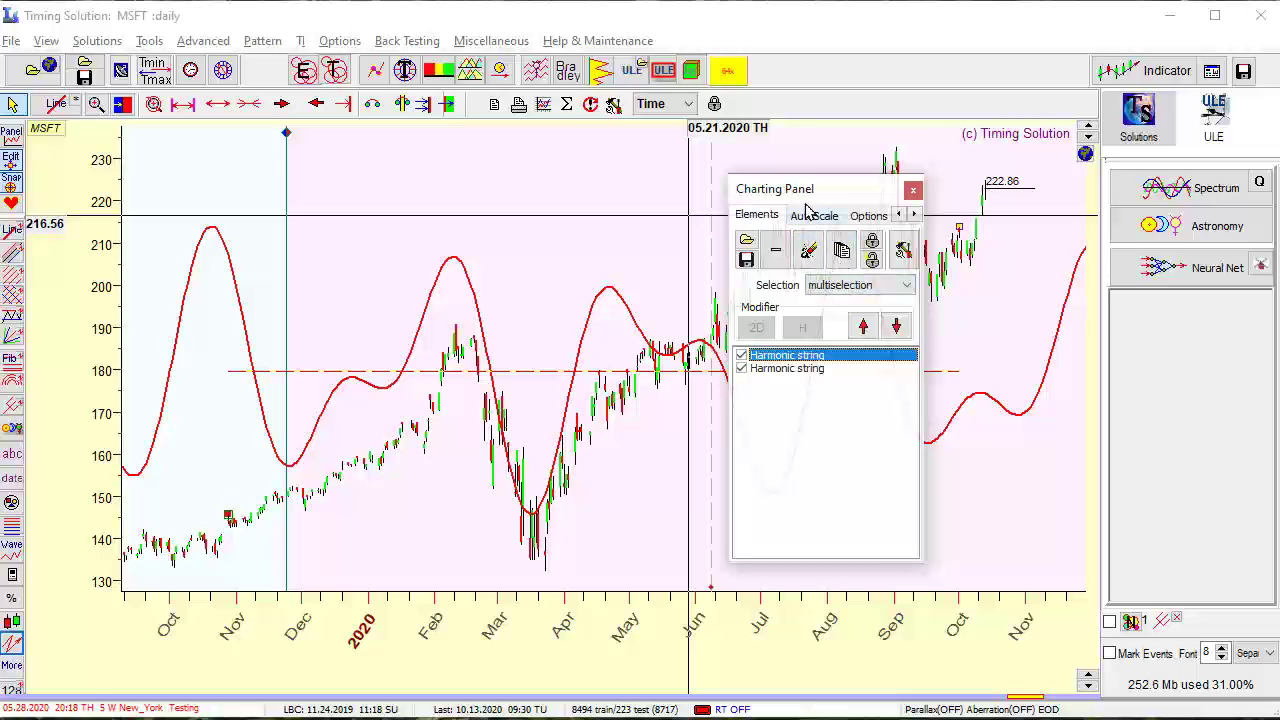
pyautogui.moveTo(806, 201); pyautogui.dragTo(1028, 148)
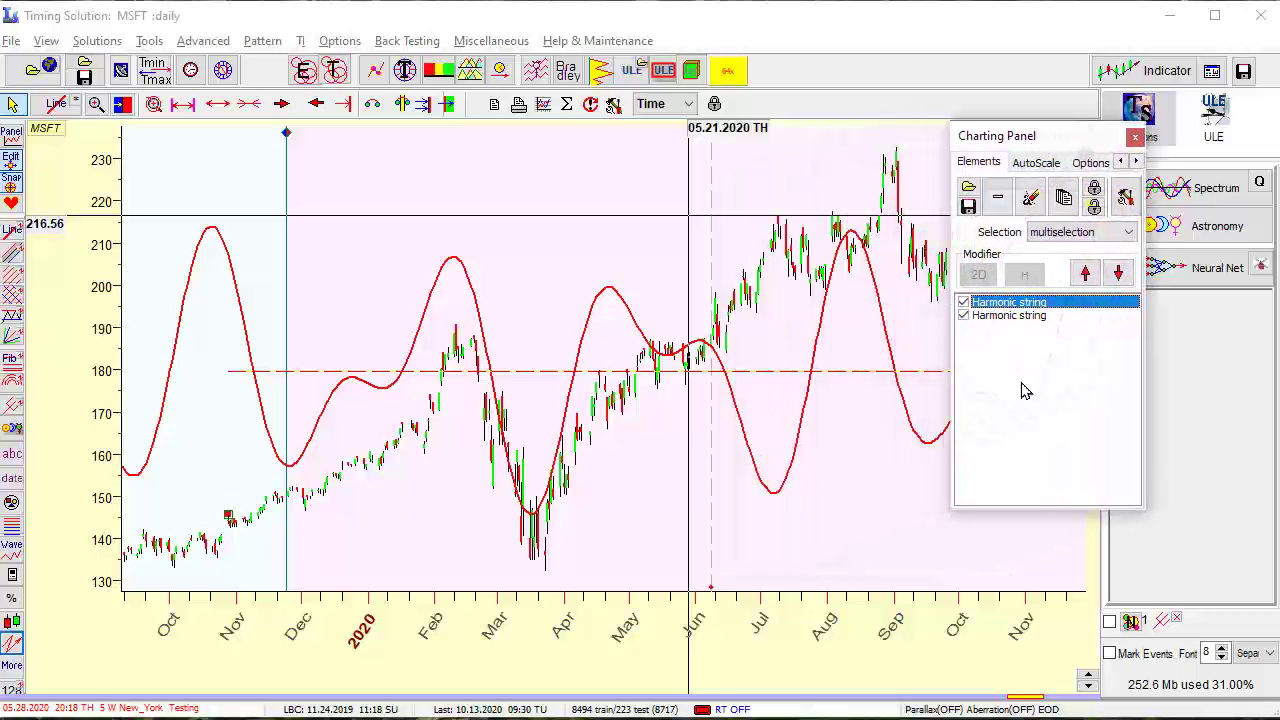
# Limit the first harmonic string to the 100-day cycle only and set its overtones to 2
pyautogui.doubleClick(1010, 302)
pyautogui.click(991, 311)
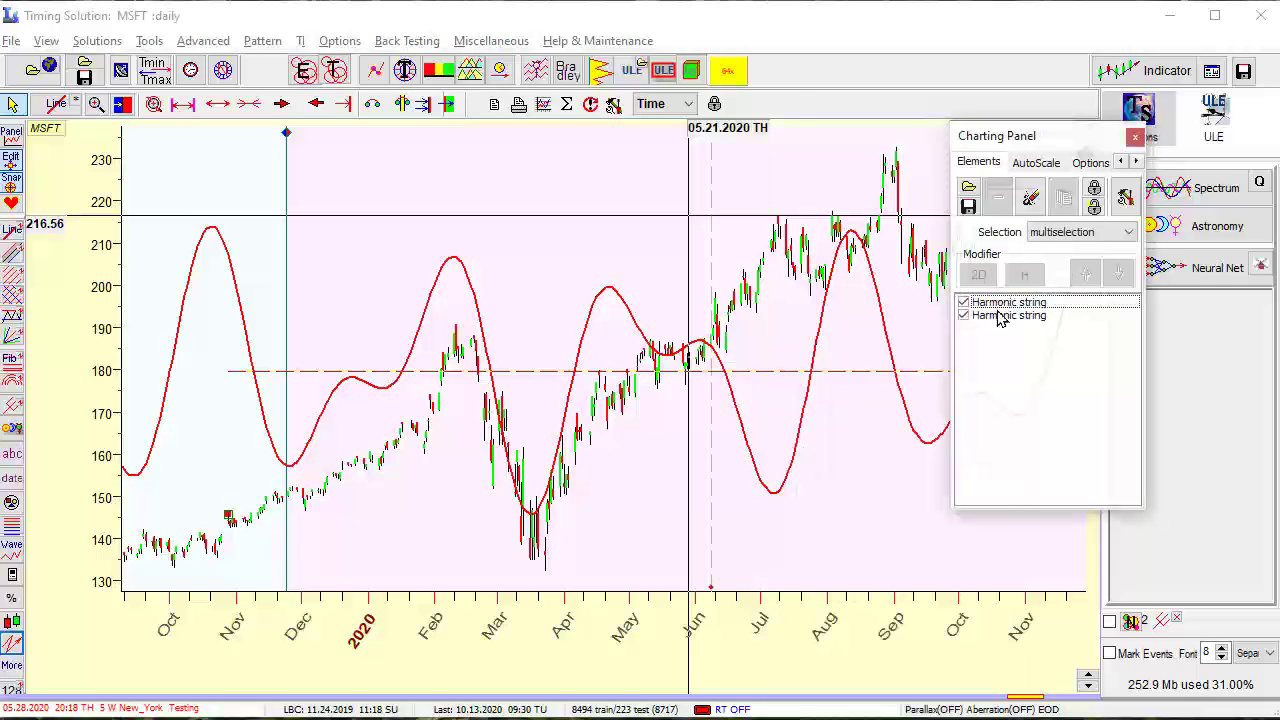
pyautogui.click(1006, 304)
pyautogui.doubleClick(1006, 304)
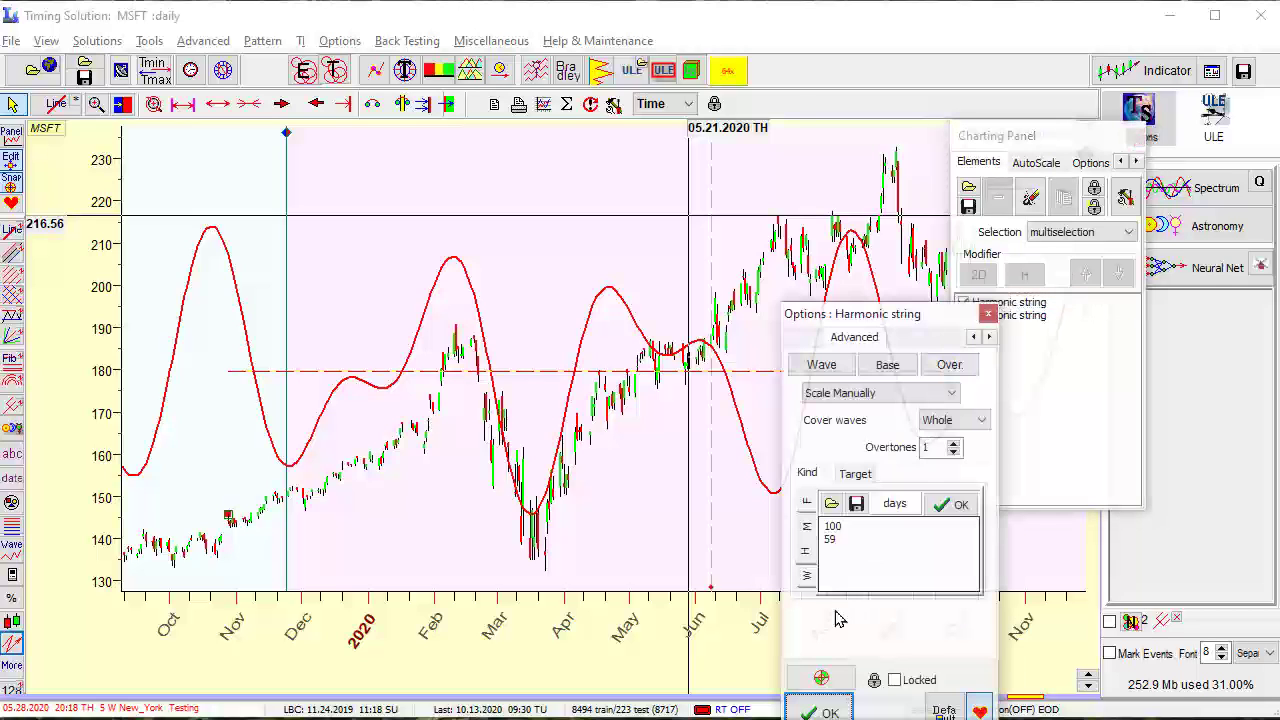
pyautogui.moveTo(826, 527); pyautogui.dragTo(928, 538)
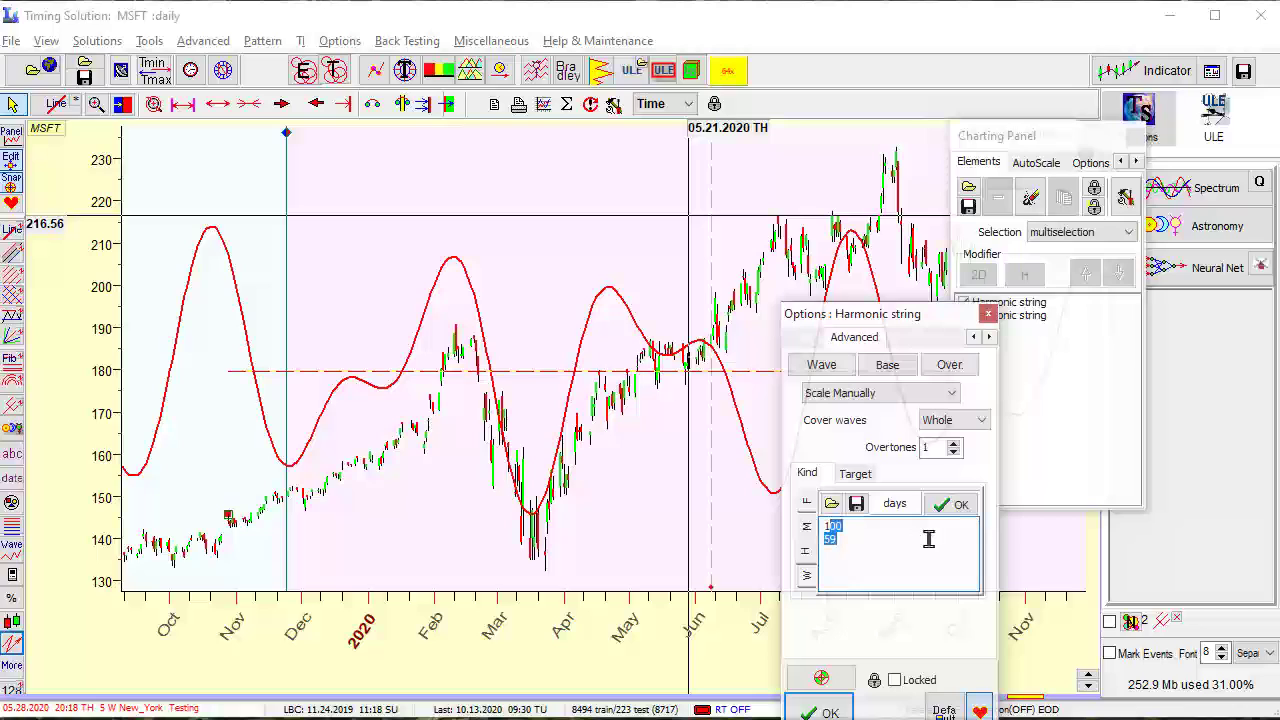
pyautogui.press('BackSpace')
pyautogui.write('100')
pyautogui.click(954, 446)
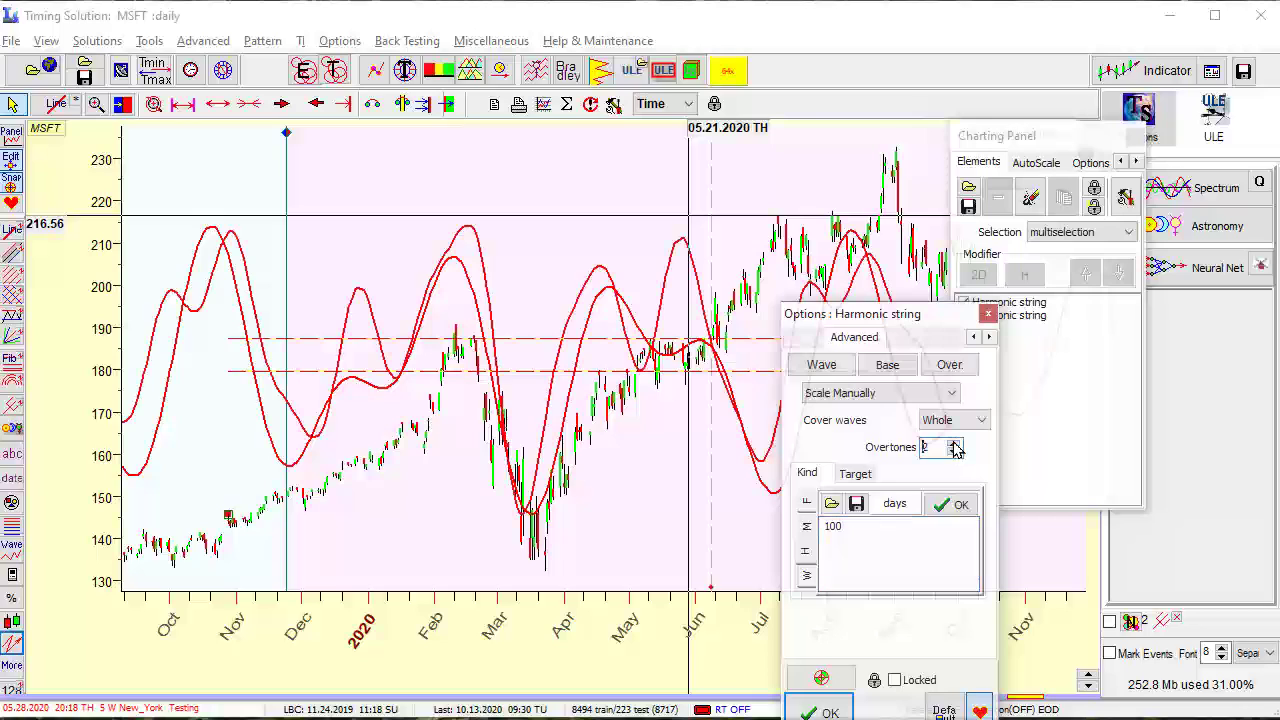
pyautogui.click(950, 505)
pyautogui.click(822, 711)
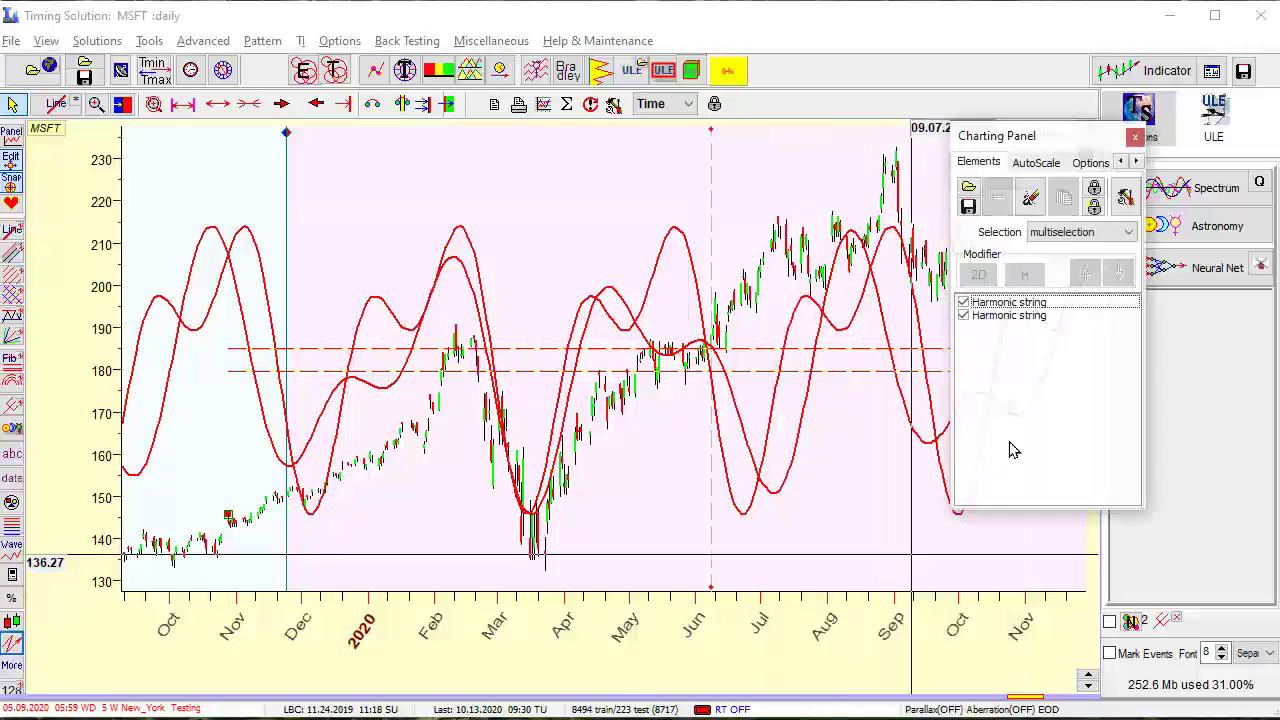
# Remove the 100-day cycle from the second harmonic string, leaving only 59 days, and set its overtones to 2
pyautogui.click(993, 316)
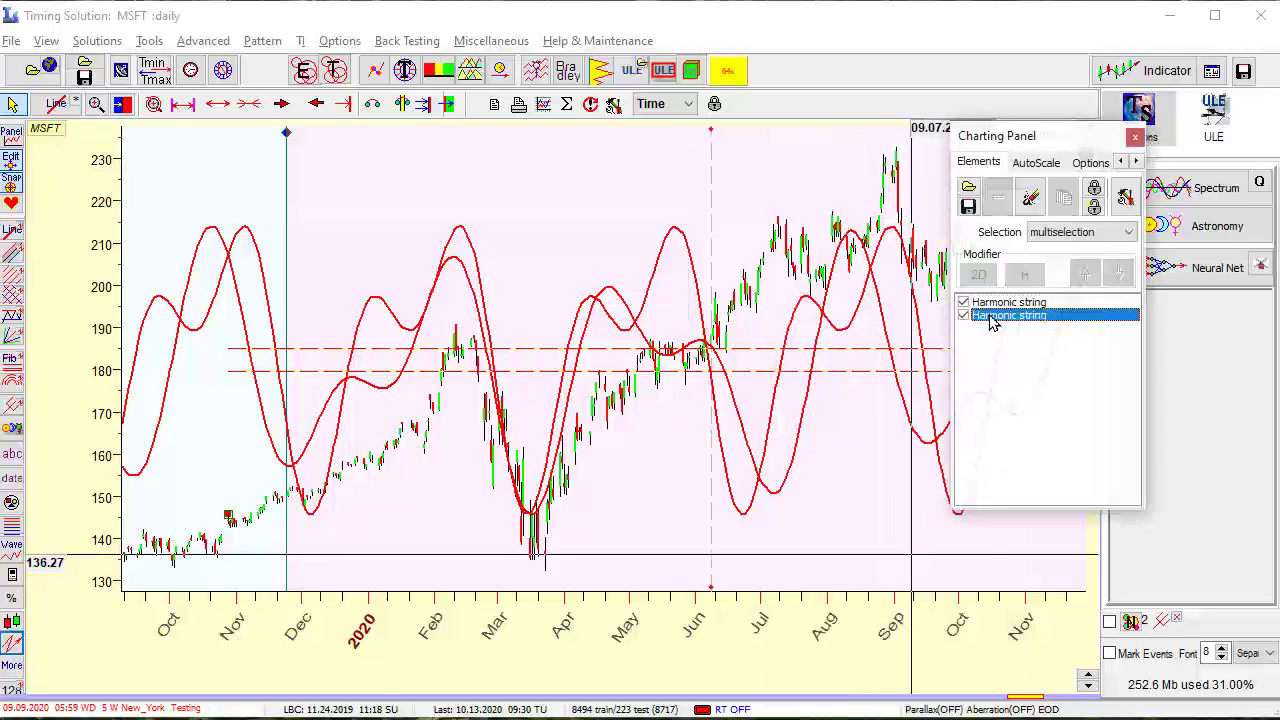
pyautogui.doubleClick(993, 316)
pyautogui.doubleClick(810, 538)
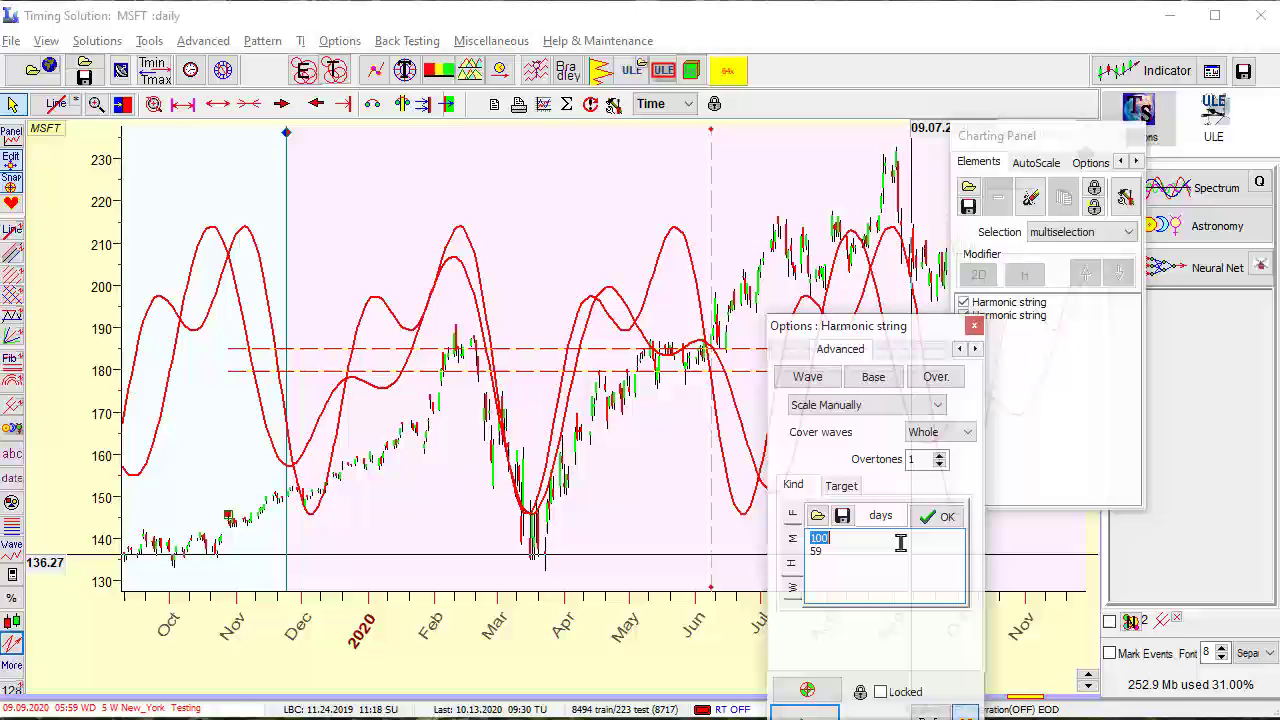
pyautogui.press('Delete')
pyautogui.press('Delete')
pyautogui.click(940, 516)
pyautogui.click(939, 455)
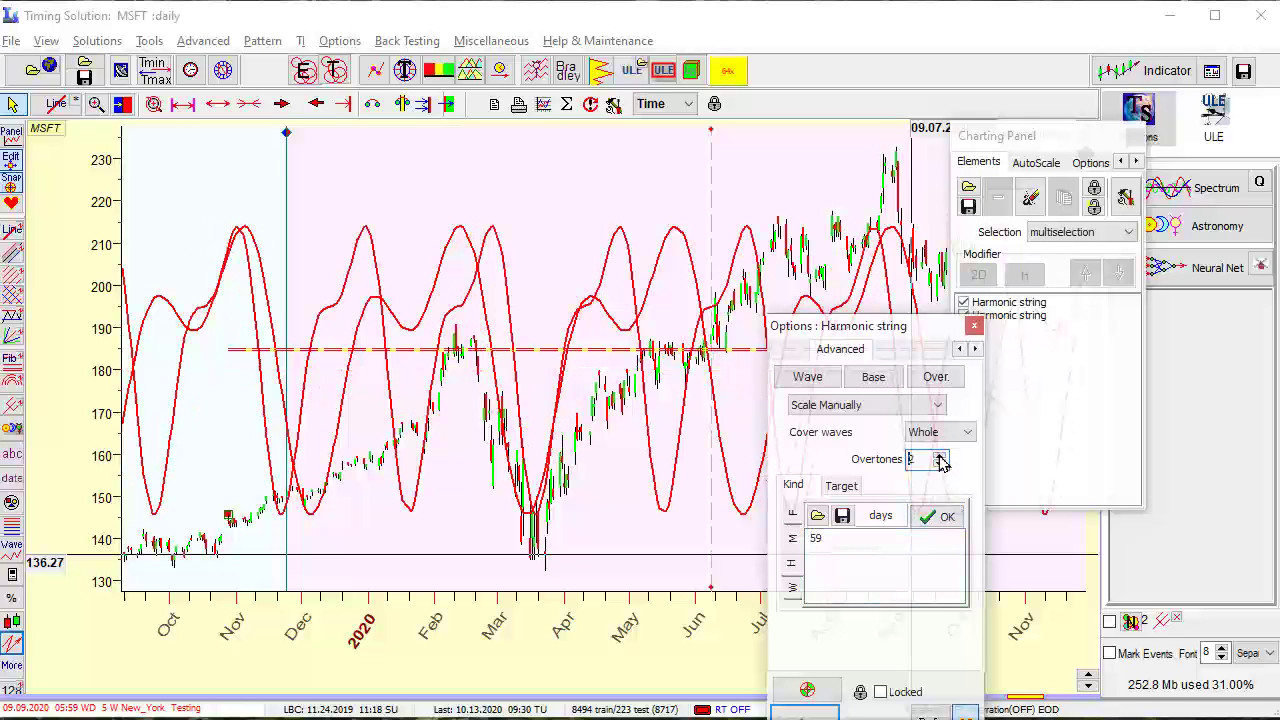
# Change the 59-day harmonic string's wave line color to blue
pyautogui.click(807, 377)
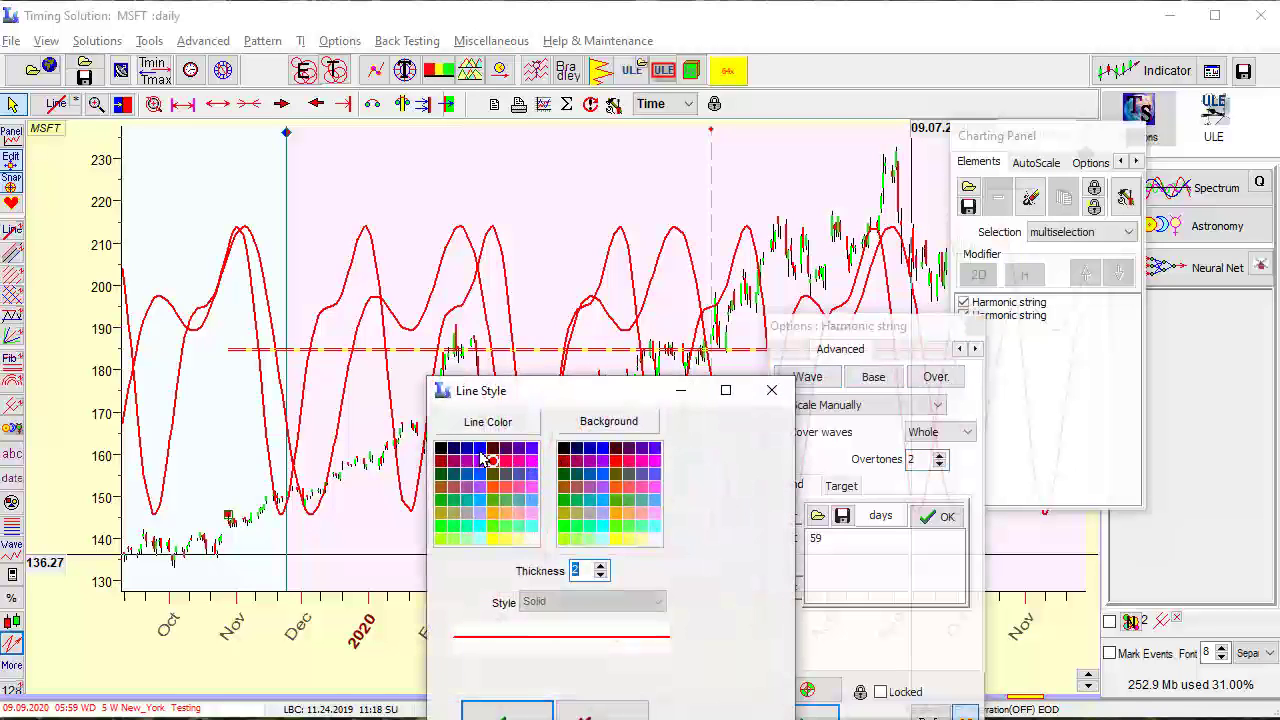
pyautogui.click(480, 448)
pyautogui.click(510, 709)
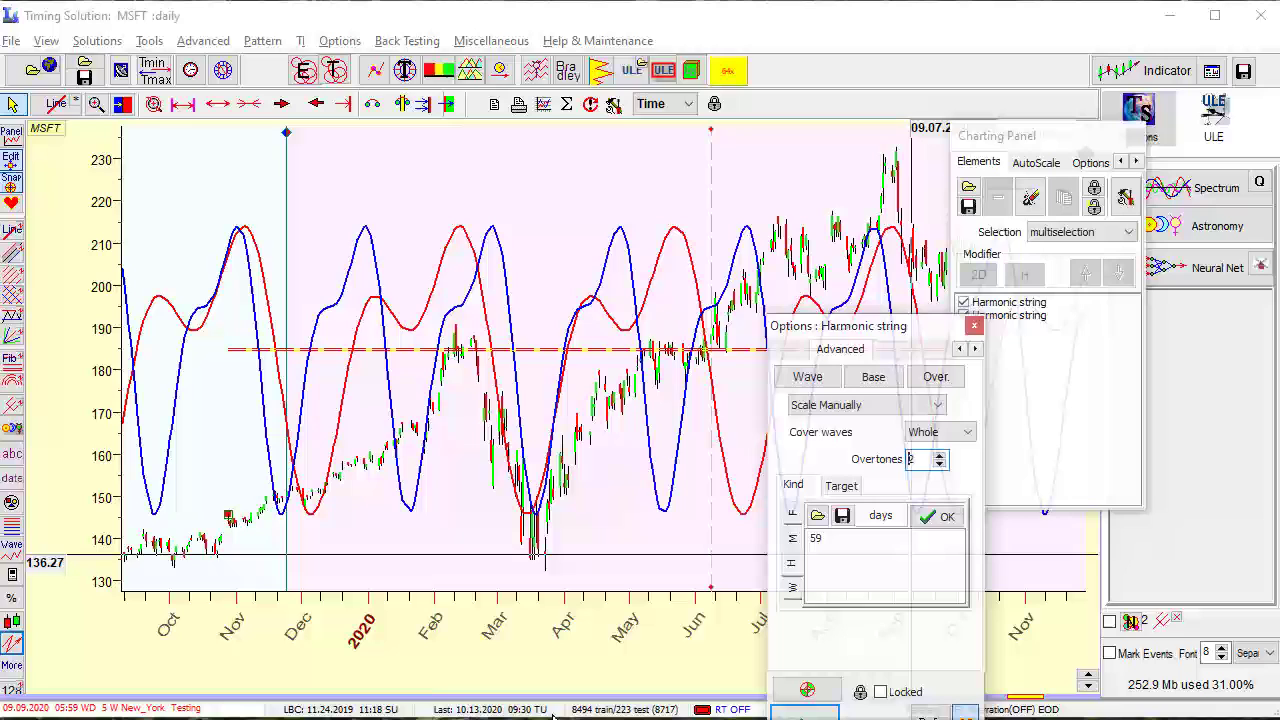
pyautogui.click(812, 697)
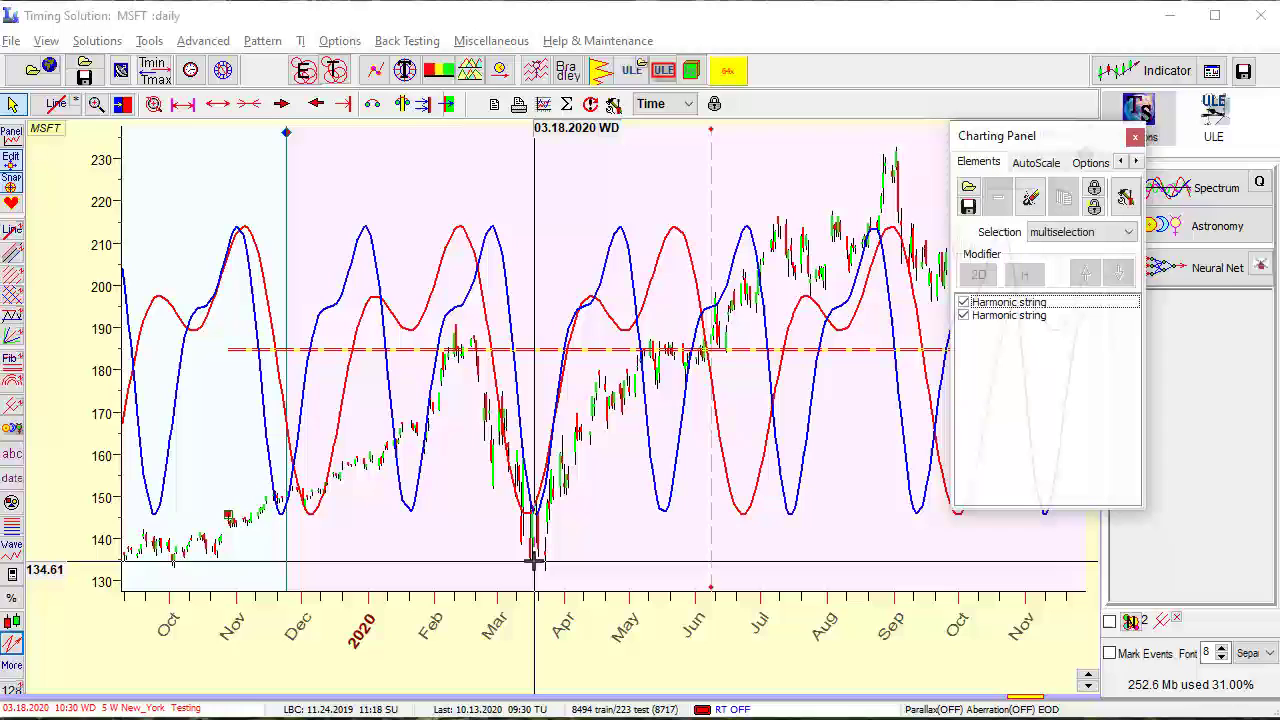
pyautogui.click(530, 520)
pyautogui.click(592, 335)
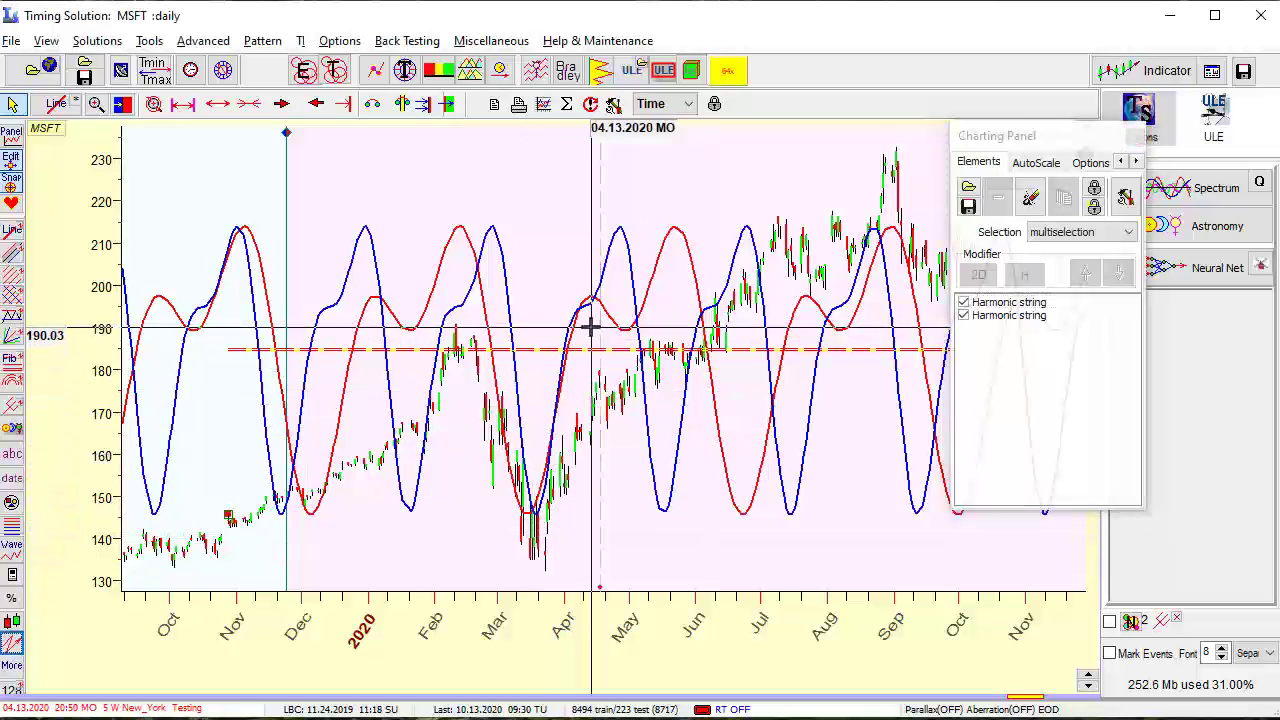